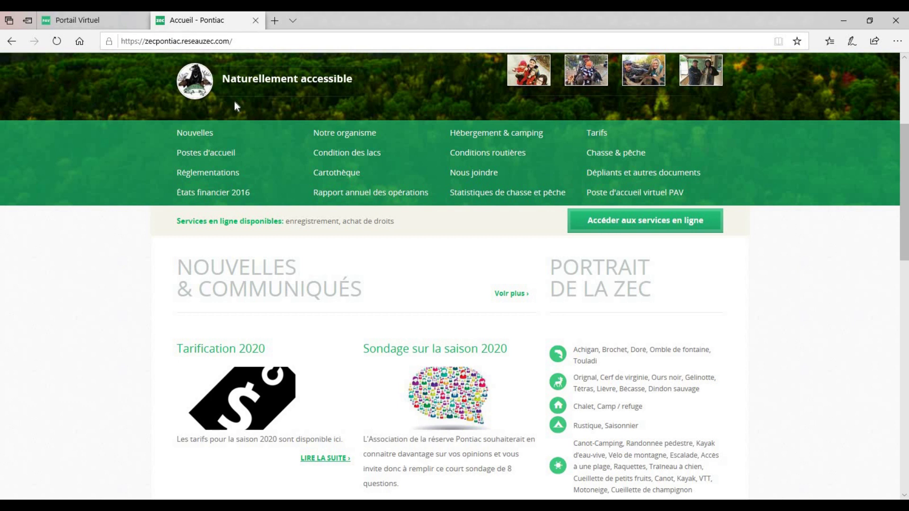
Step: Load the zecpontiac.com website and find its access to online services
{"action": "scroll", "coordinate": [251, 108], "scroll_direction": "up", "scroll_amount": 5}
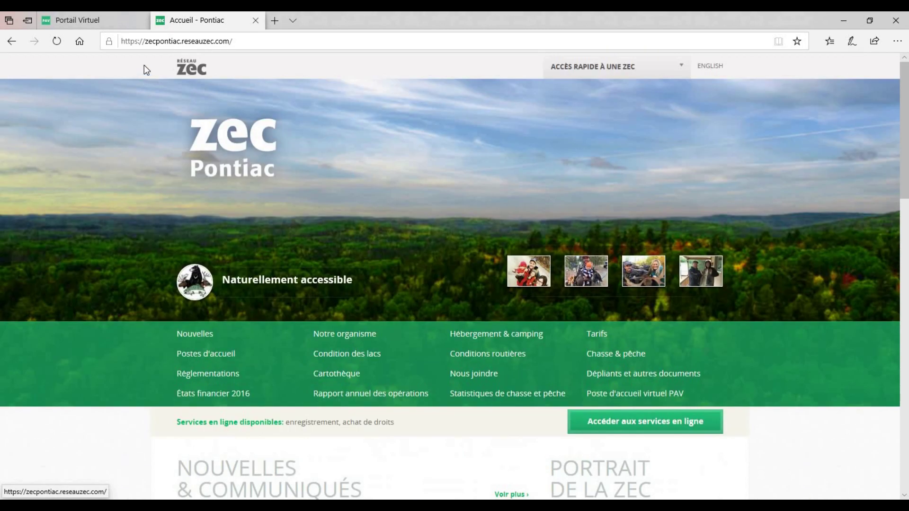
{"action": "left_click", "coordinate": [244, 41]}
{"action": "type", "text": "zecpontiac"}
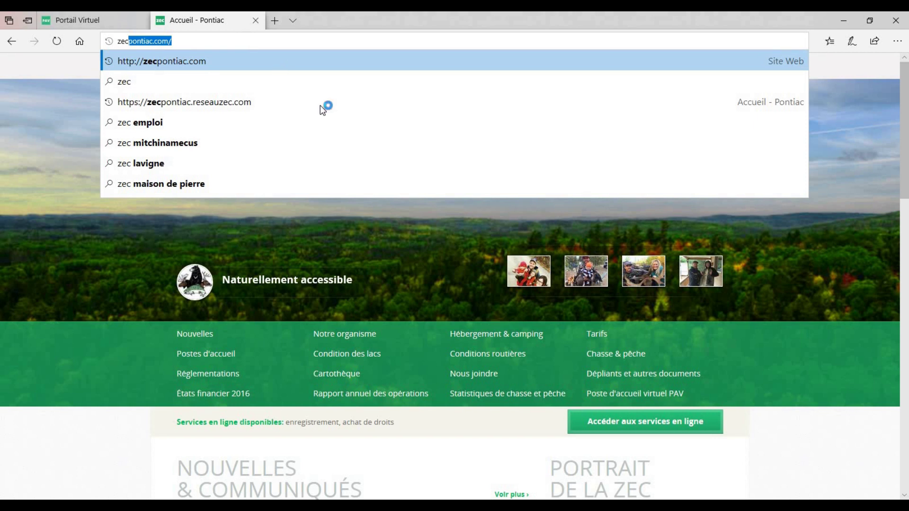
{"action": "key", "text": "Return"}
{"action": "scroll", "coordinate": [672, 301], "scroll_direction": "down", "scroll_amount": 3}
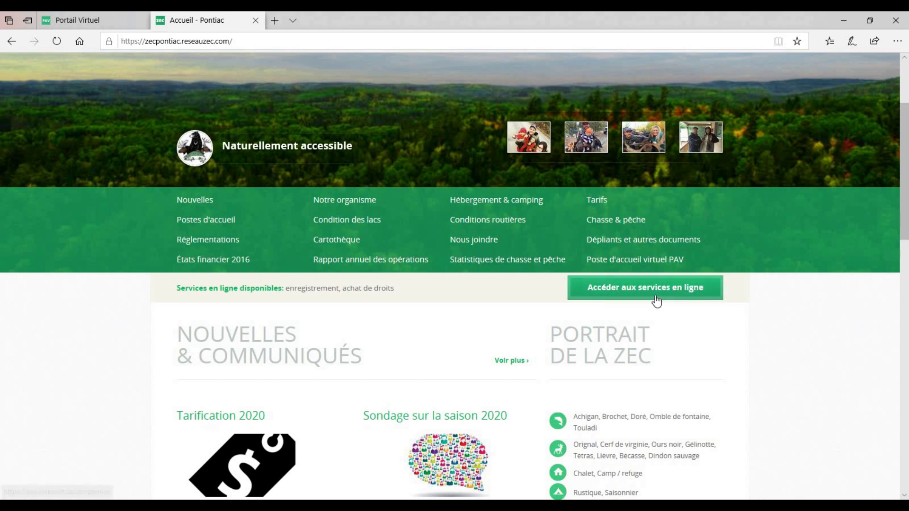
Step: Switch to the Portail Virtuel page and load pav.manisoft.ca/zec-pontiac directly
{"action": "left_click", "coordinate": [102, 21]}
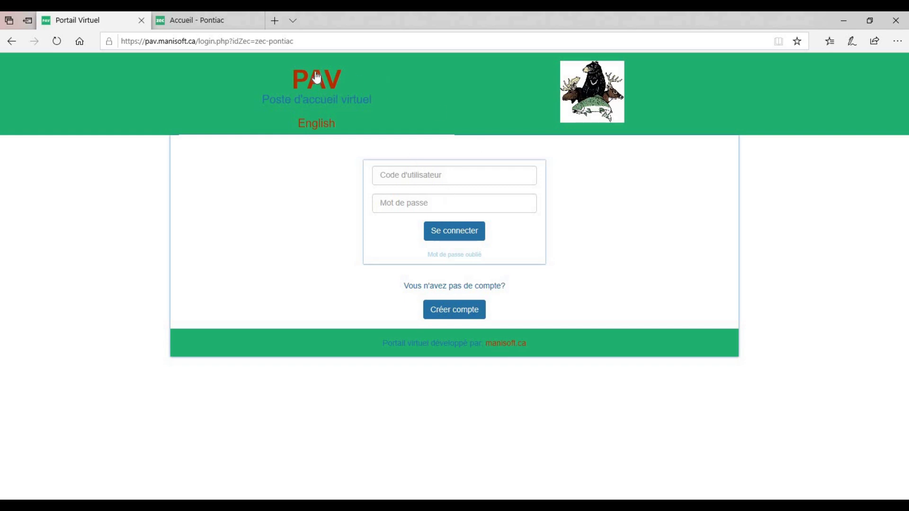
{"action": "left_click", "coordinate": [318, 37]}
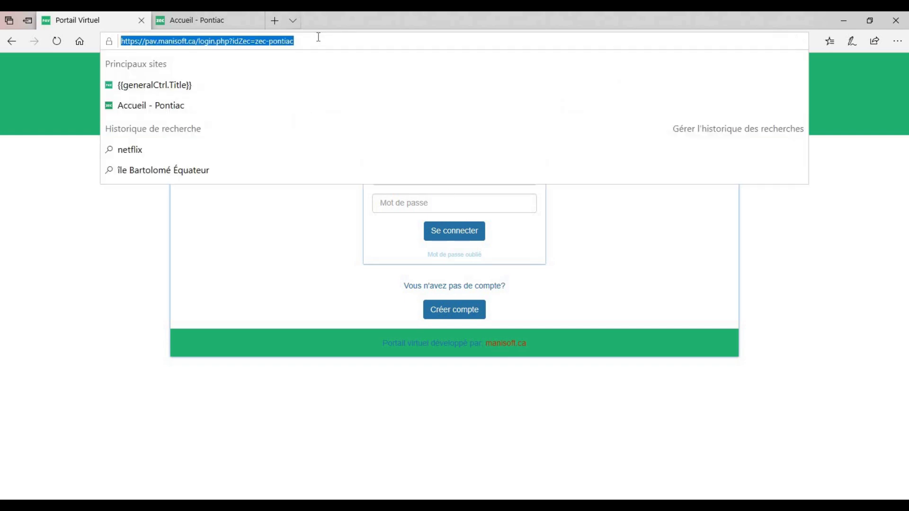
{"action": "type", "text": "pav."}
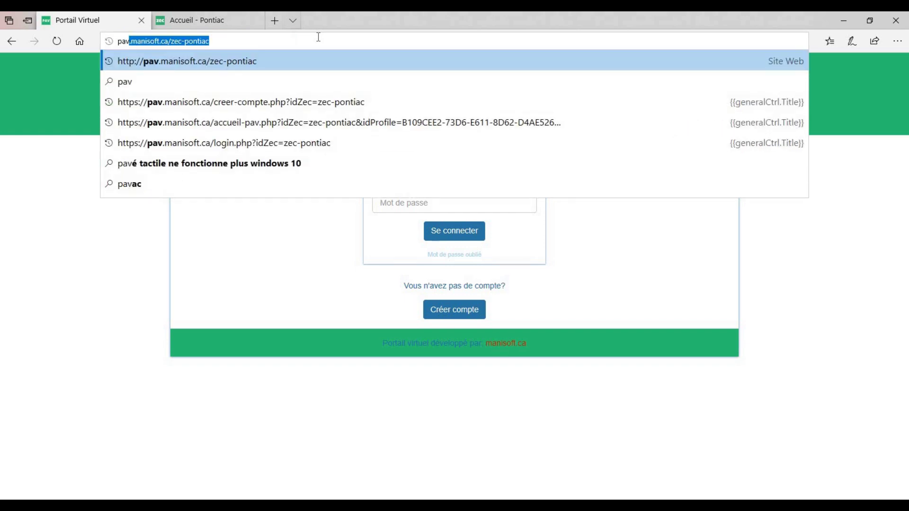
{"action": "left_click", "coordinate": [171, 42]}
{"action": "left_click_drag", "start_coordinate": [182, 41], "coordinate": [209, 42]}
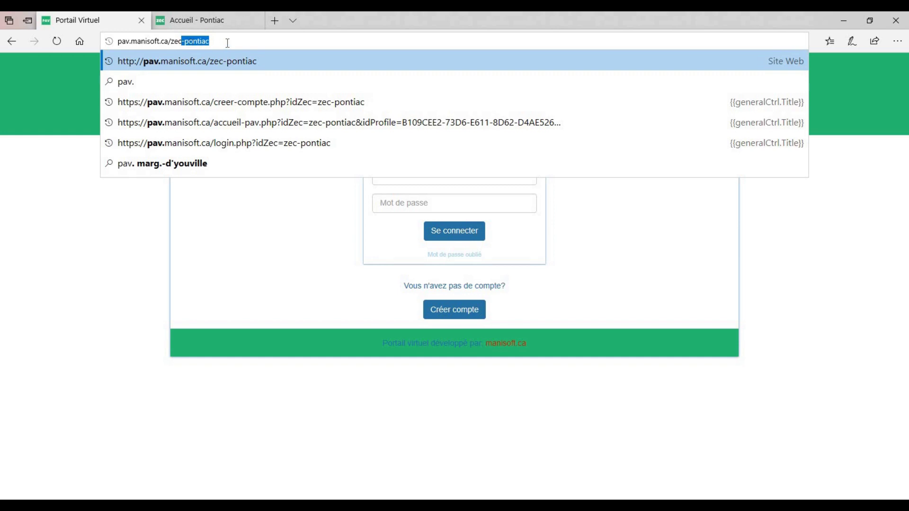
{"action": "key", "text": "Return"}
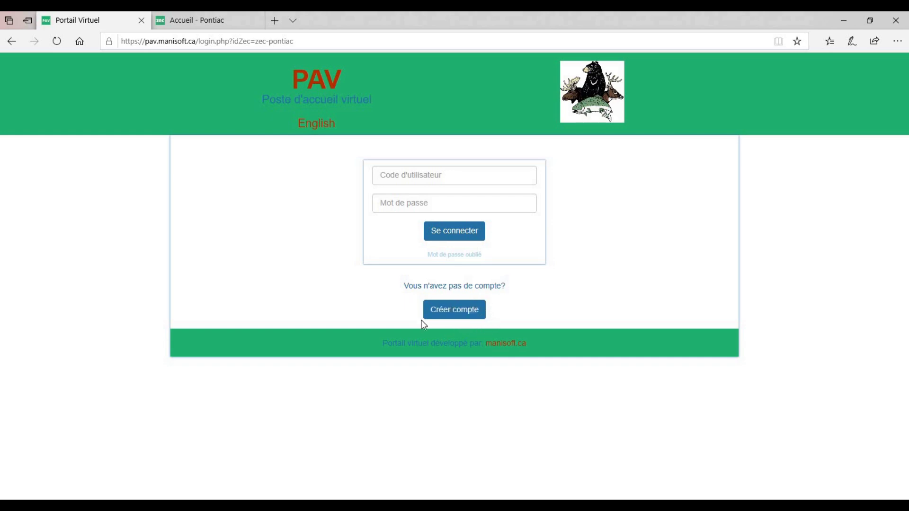
Step: Open the account creation form and review its identification and personal information fields
{"action": "left_click", "coordinate": [481, 312]}
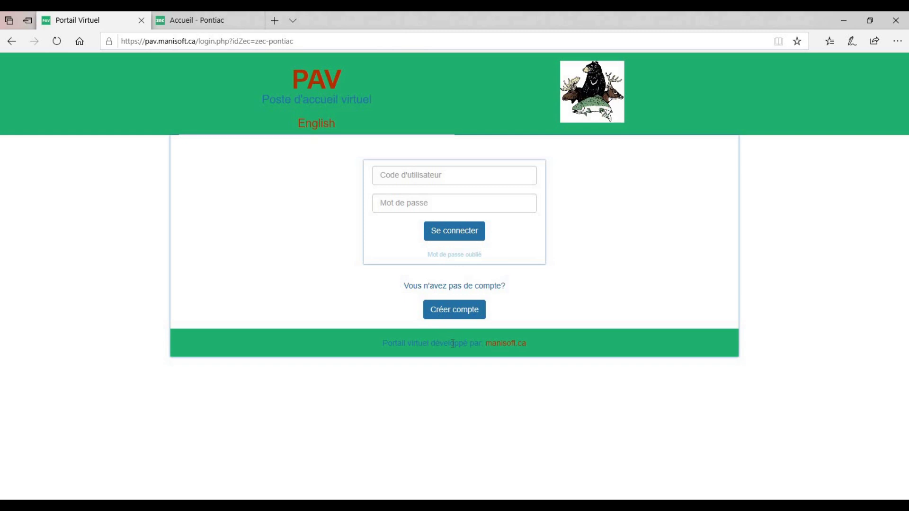
{"action": "left_click", "coordinate": [449, 318]}
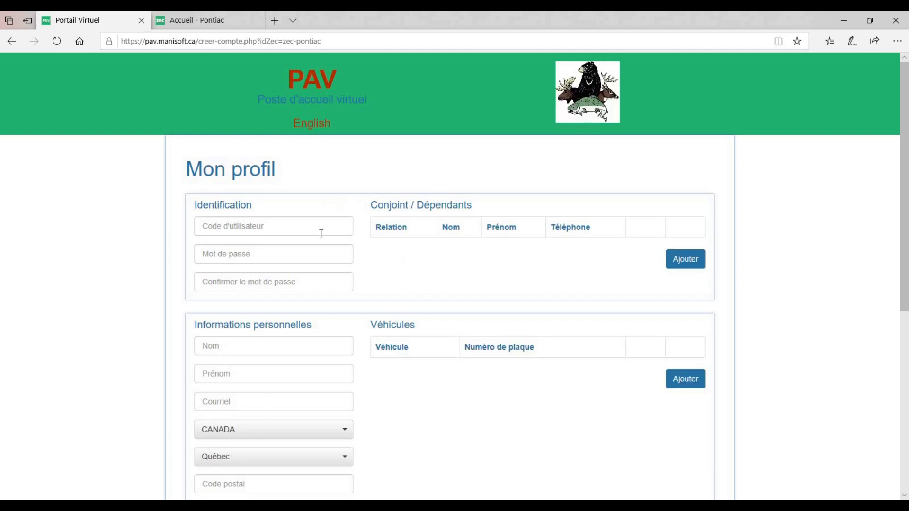
{"action": "scroll", "coordinate": [338, 323], "scroll_direction": "down", "scroll_amount": 3}
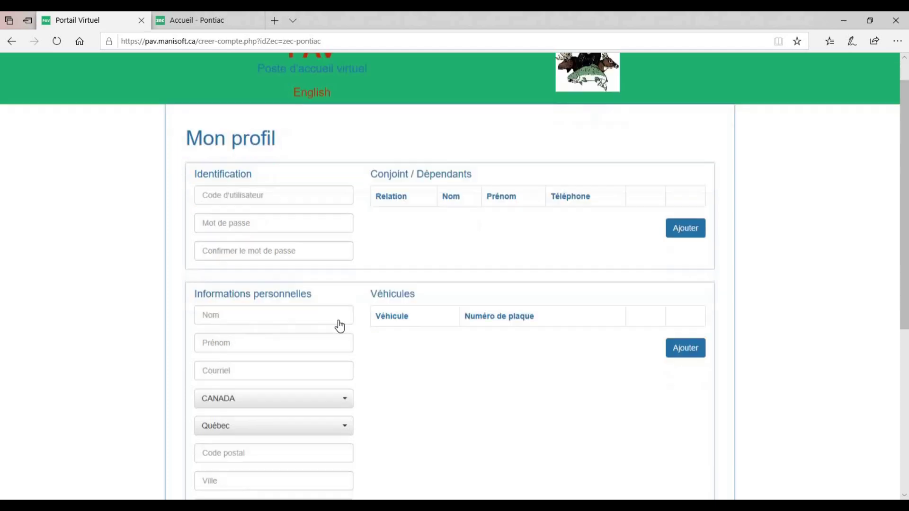
{"action": "scroll", "coordinate": [277, 166], "scroll_direction": "down", "scroll_amount": 1}
{"action": "scroll", "coordinate": [282, 168], "scroll_direction": "up", "scroll_amount": 3}
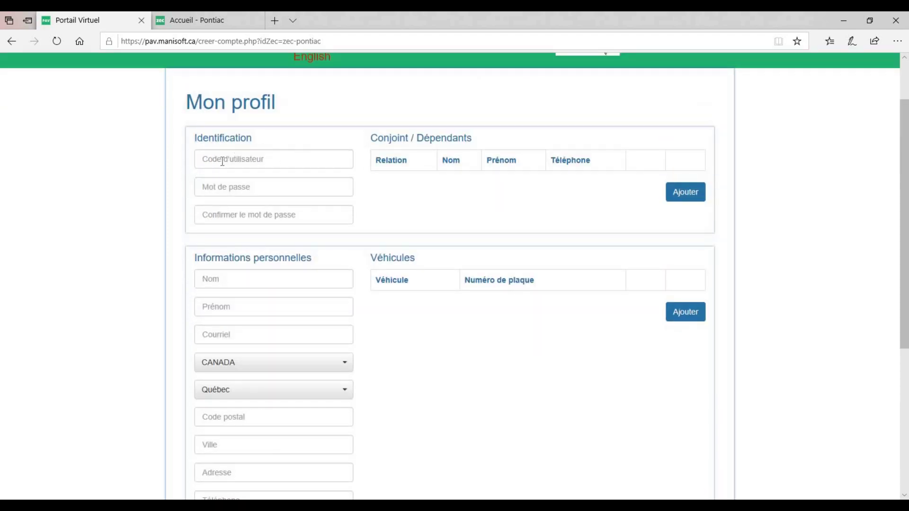
{"action": "left_click", "coordinate": [255, 166]}
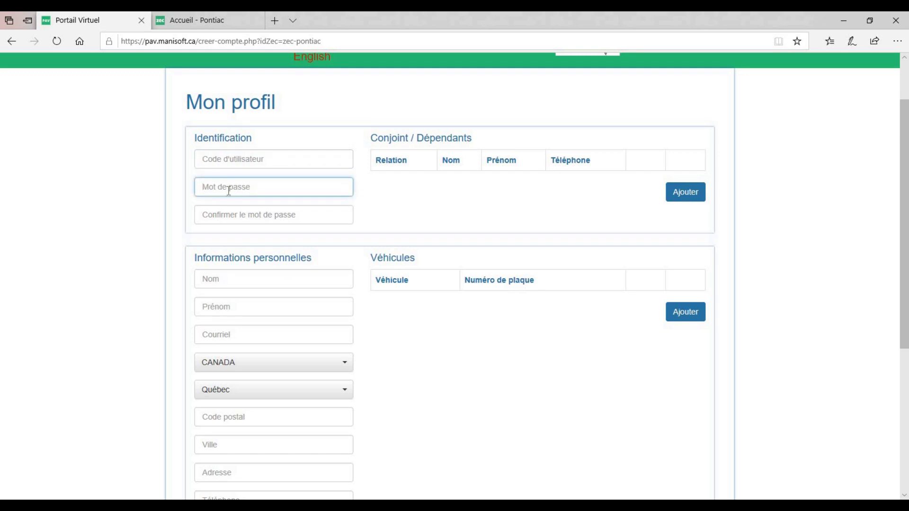
{"action": "scroll", "coordinate": [227, 237], "scroll_direction": "down", "scroll_amount": 3}
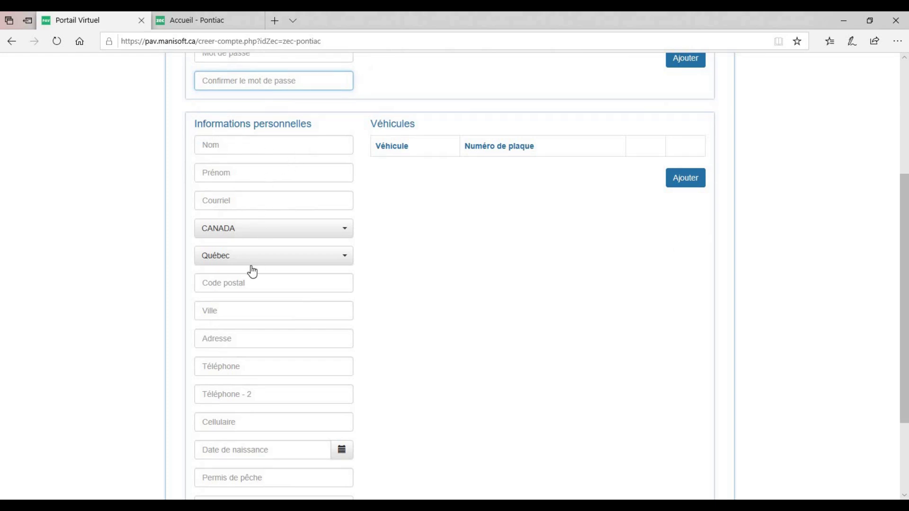
{"action": "scroll", "coordinate": [253, 284], "scroll_direction": "down", "scroll_amount": 3}
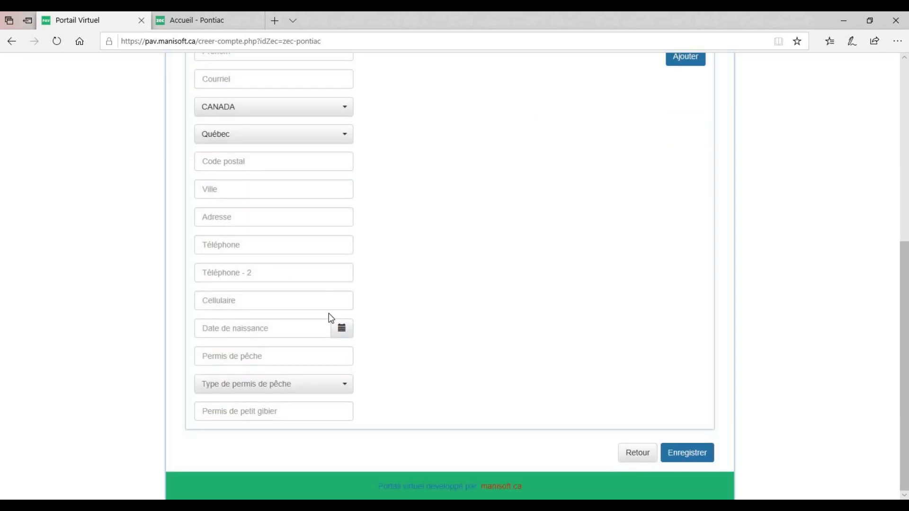
Step: Explore the date of birth calendar through its month, year and year-range views, then close it without choosing a date
{"action": "left_click", "coordinate": [337, 332]}
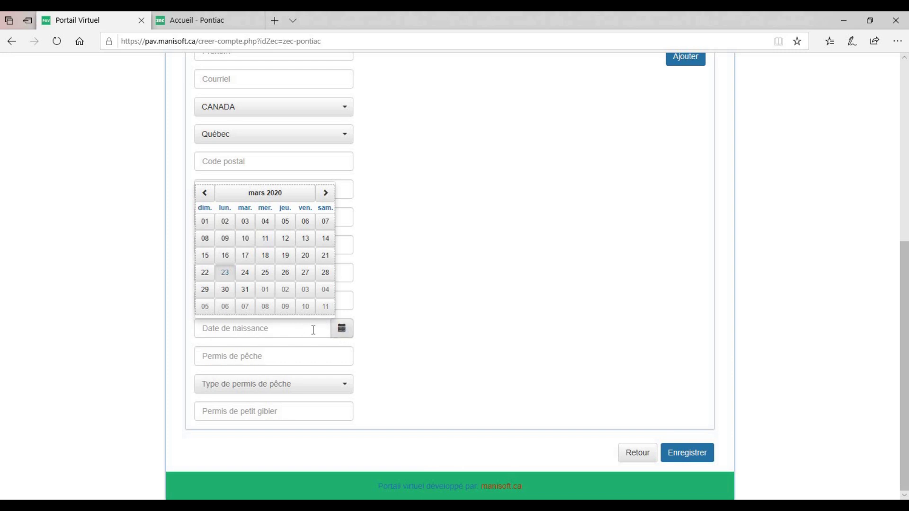
{"action": "left_click", "coordinate": [345, 330]}
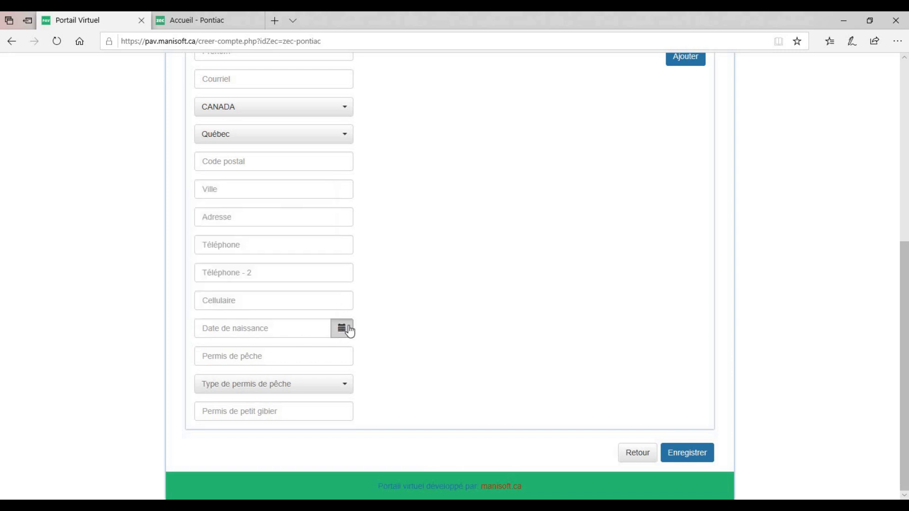
{"action": "left_click", "coordinate": [349, 329]}
{"action": "left_click", "coordinate": [205, 193]}
{"action": "left_click", "coordinate": [205, 198]}
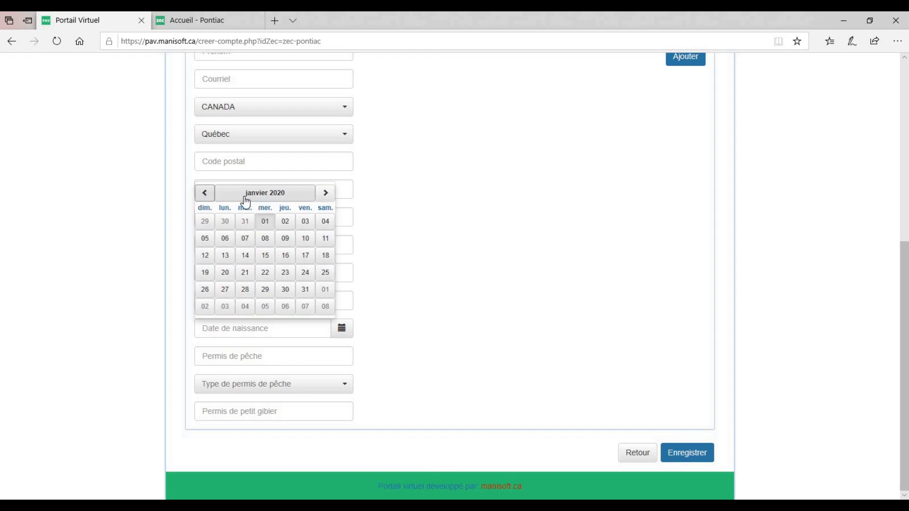
{"action": "left_click", "coordinate": [278, 194]}
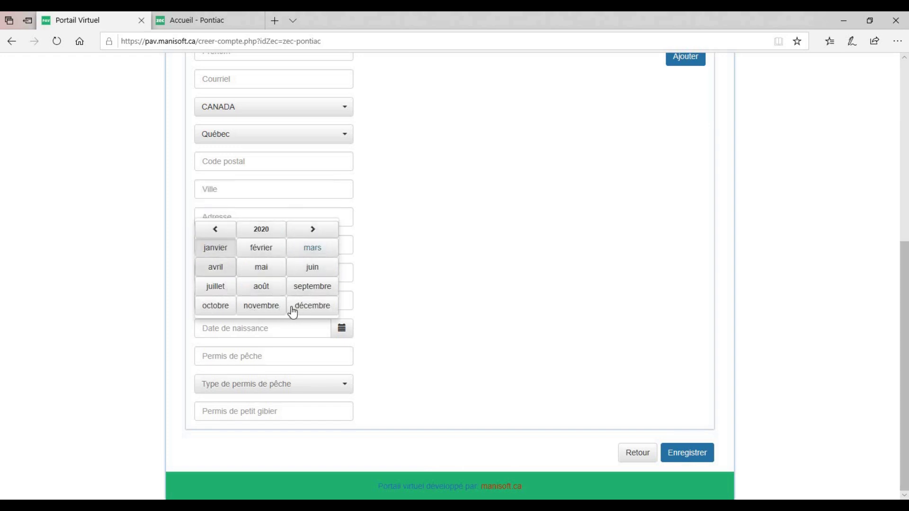
{"action": "left_click", "coordinate": [265, 232]}
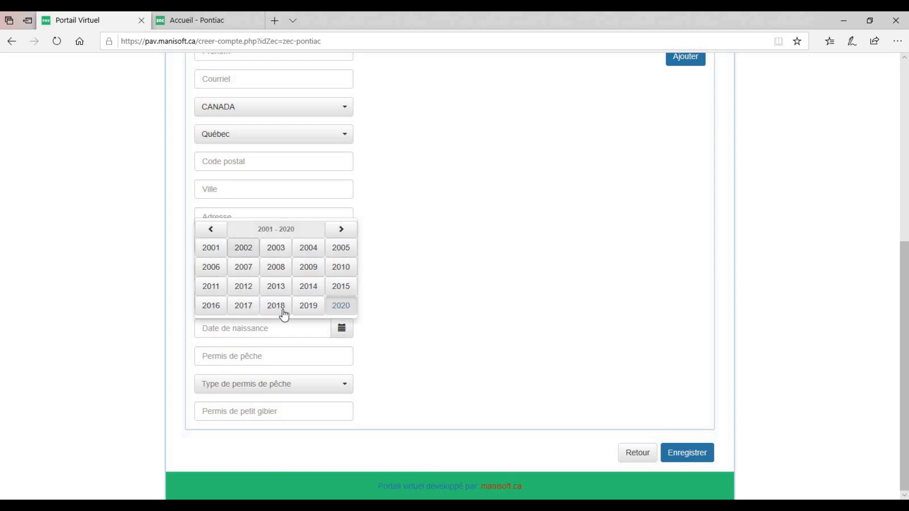
{"action": "left_click", "coordinate": [211, 230]}
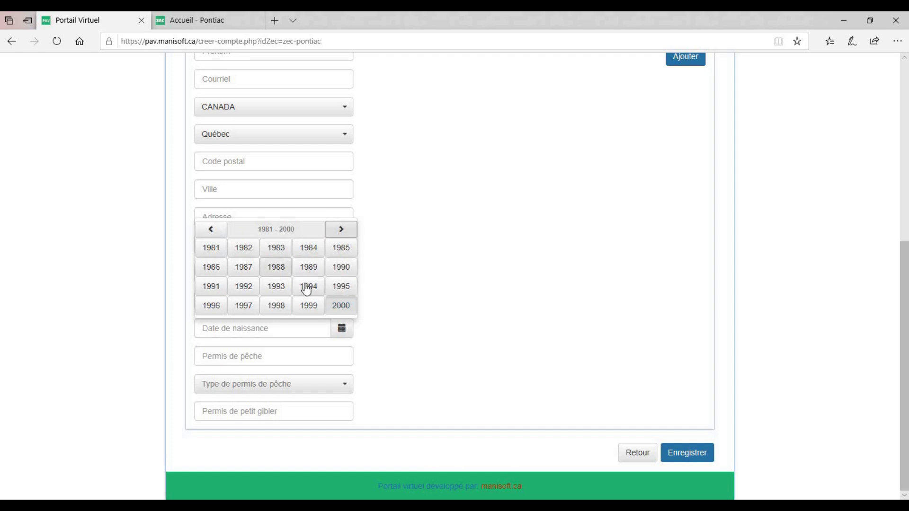
{"action": "left_click", "coordinate": [278, 268]}
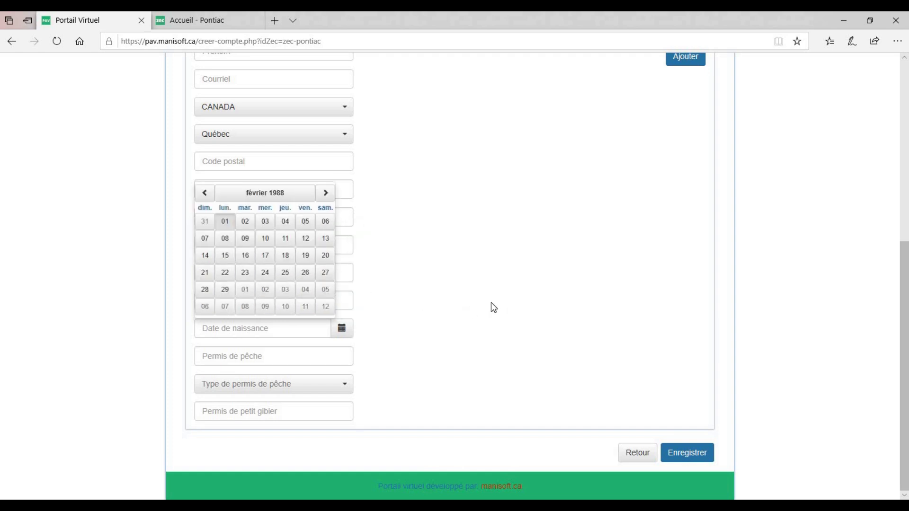
{"action": "left_click", "coordinate": [483, 315]}
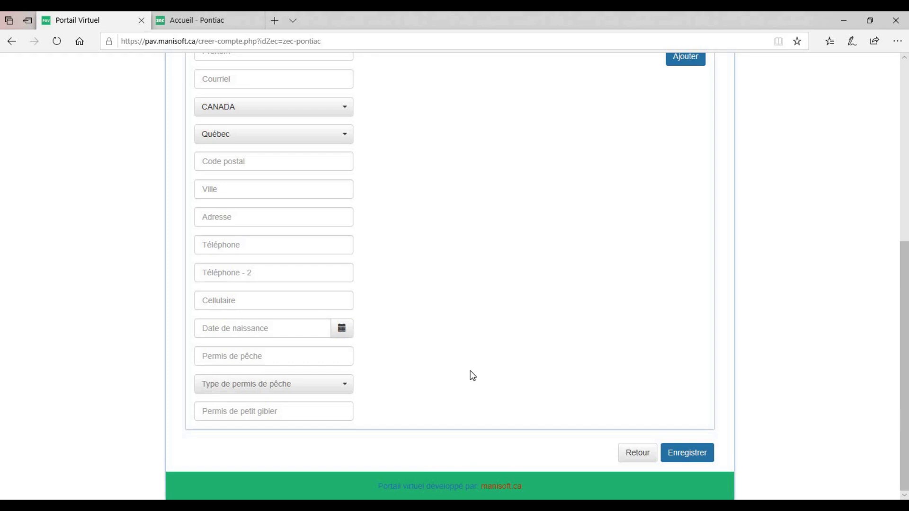
Step: Open the form for adding a spouse or dependant to the profile and review its fields
{"action": "scroll", "coordinate": [472, 375], "scroll_direction": "up", "scroll_amount": 7}
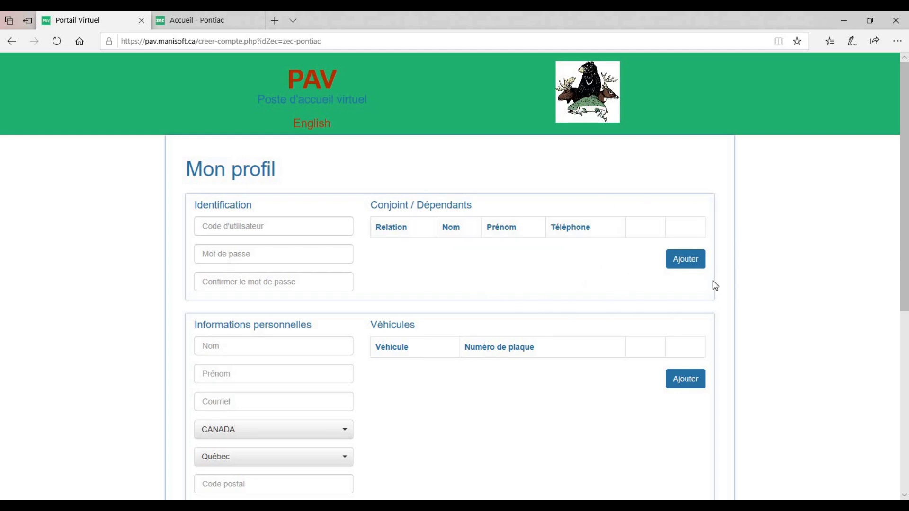
{"action": "left_click", "coordinate": [676, 263]}
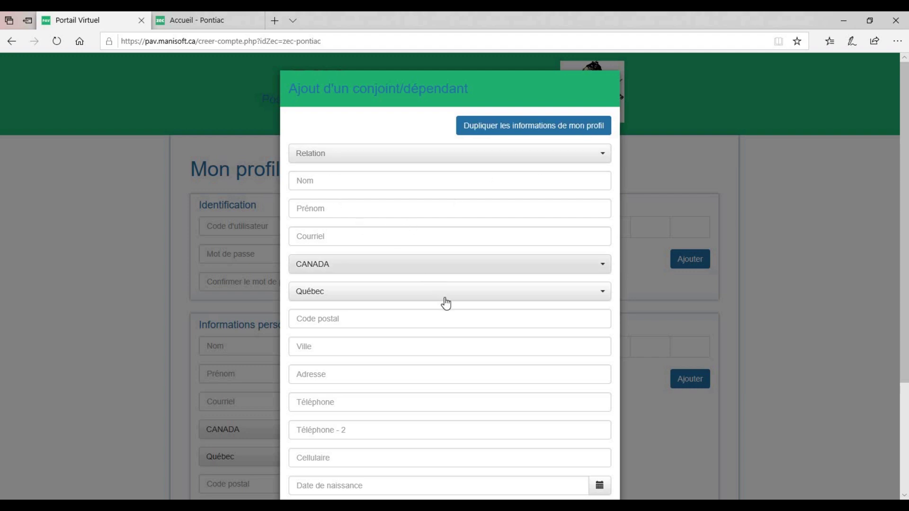
{"action": "scroll", "coordinate": [371, 199], "scroll_direction": "down", "scroll_amount": 2}
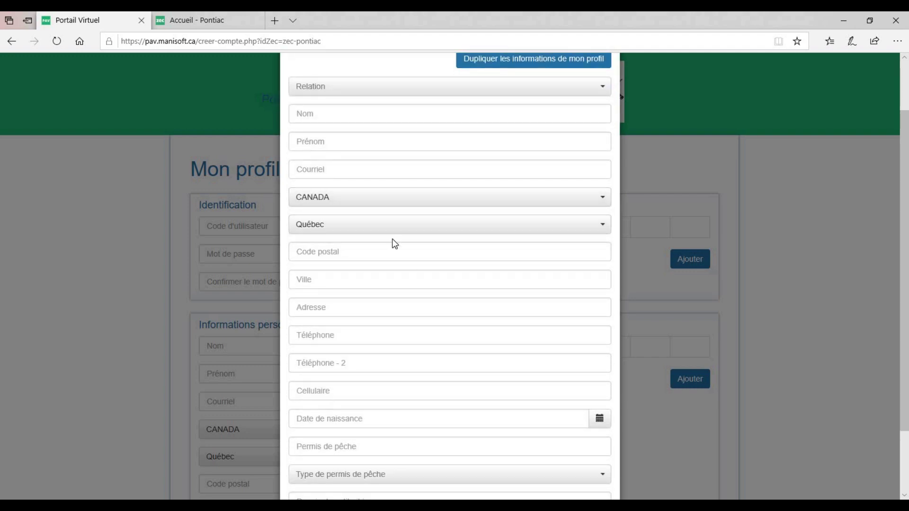
{"action": "scroll", "coordinate": [392, 239], "scroll_direction": "down", "scroll_amount": 2}
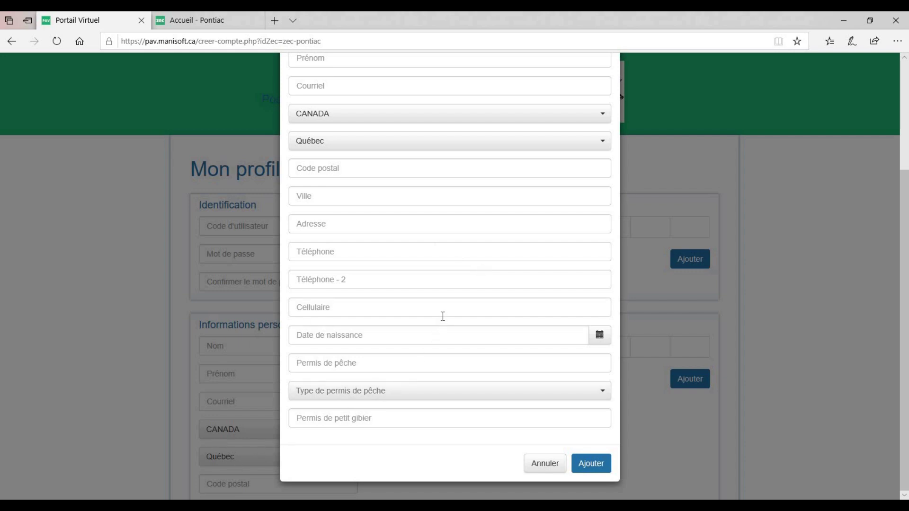
{"action": "scroll", "coordinate": [443, 316], "scroll_direction": "up", "scroll_amount": 4}
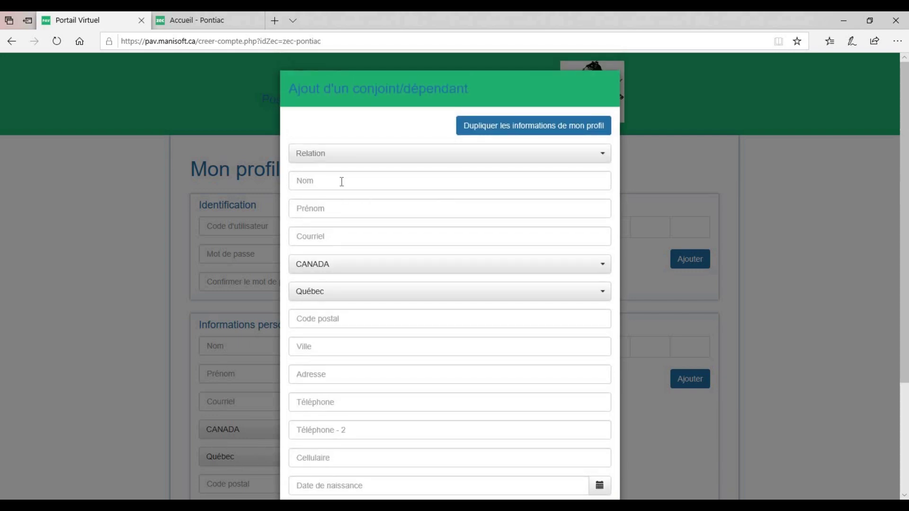
{"action": "key", "text": "Tab"}
{"action": "key", "text": "Tab"}
{"action": "scroll", "coordinate": [561, 346], "scroll_direction": "down", "scroll_amount": 4}
{"action": "left_click", "coordinate": [559, 334]}
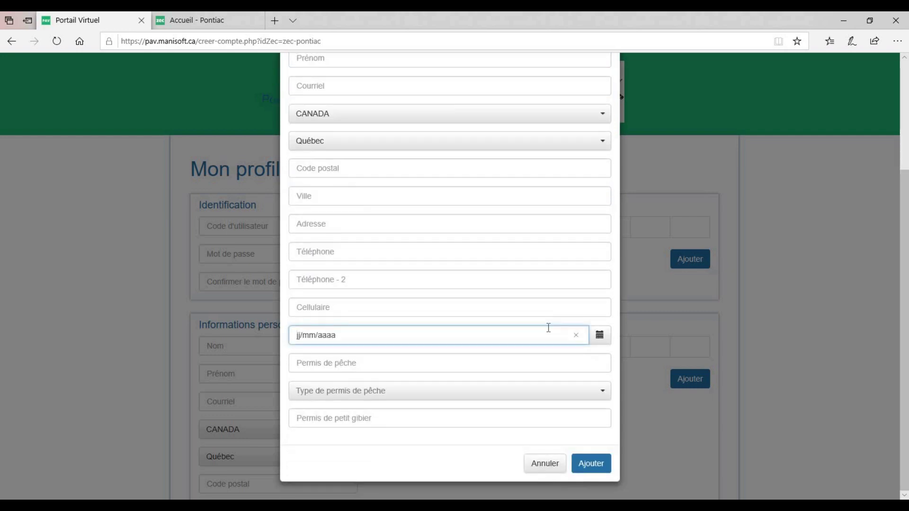
{"action": "scroll", "coordinate": [546, 327], "scroll_direction": "up", "scroll_amount": 4}
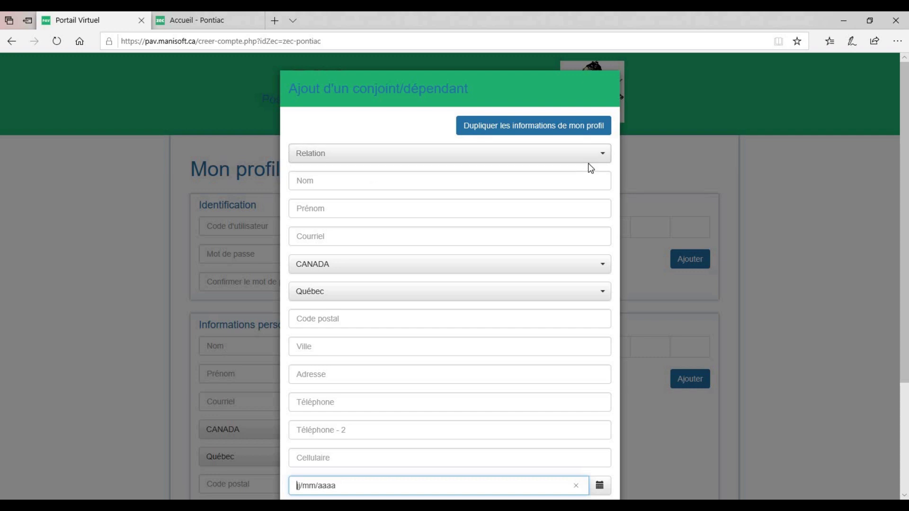
Step: Set the relation of the spouse or dependant to Conjoint
{"action": "left_click", "coordinate": [600, 155]}
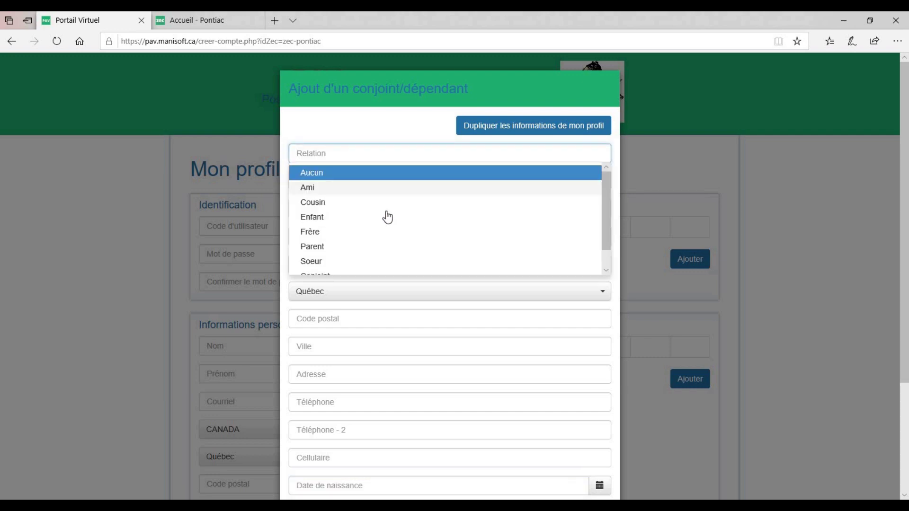
{"action": "scroll", "coordinate": [350, 252], "scroll_direction": "down", "scroll_amount": 1}
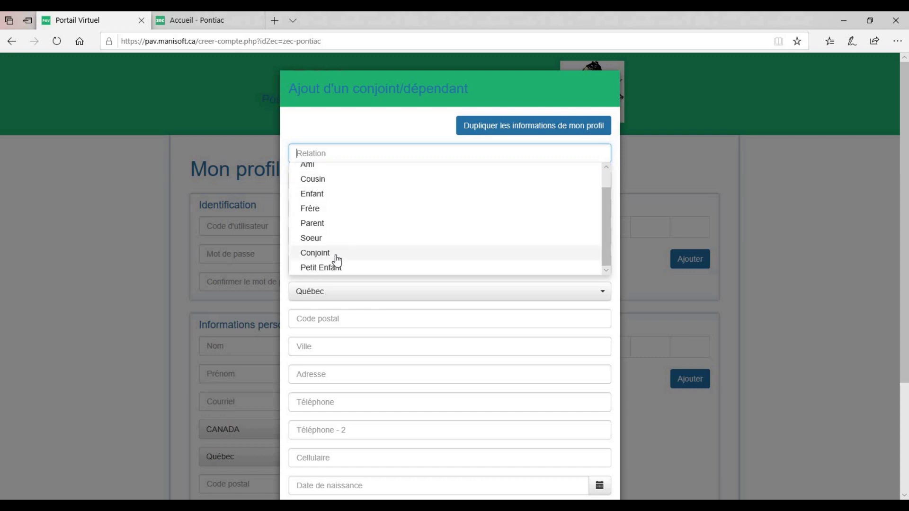
{"action": "left_click", "coordinate": [337, 255]}
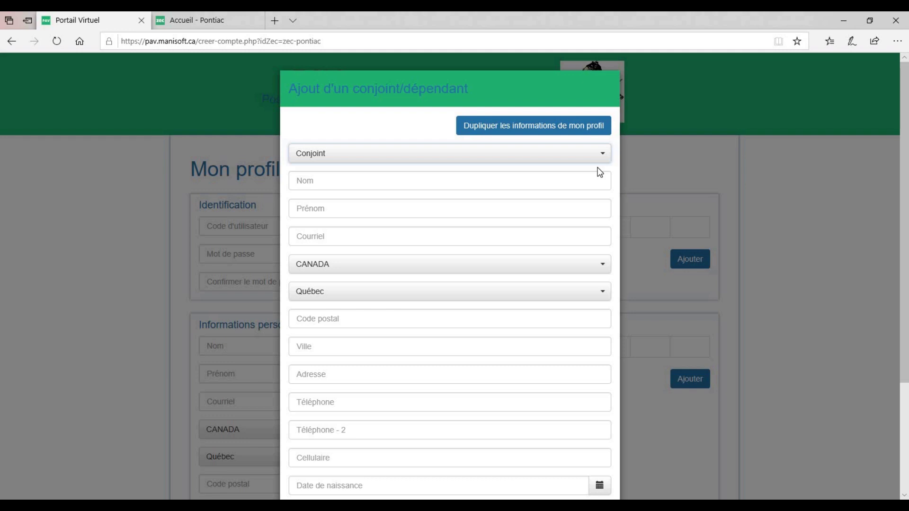
Step: Review the available relation options and set the spouse or dependant's relation to Enfant
{"action": "left_click", "coordinate": [589, 155]}
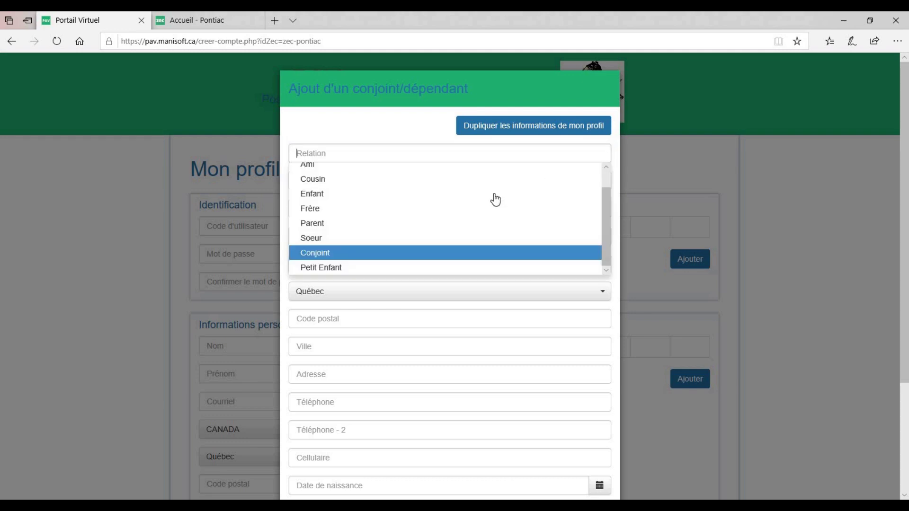
{"action": "scroll", "coordinate": [481, 184], "scroll_direction": "up", "scroll_amount": 1}
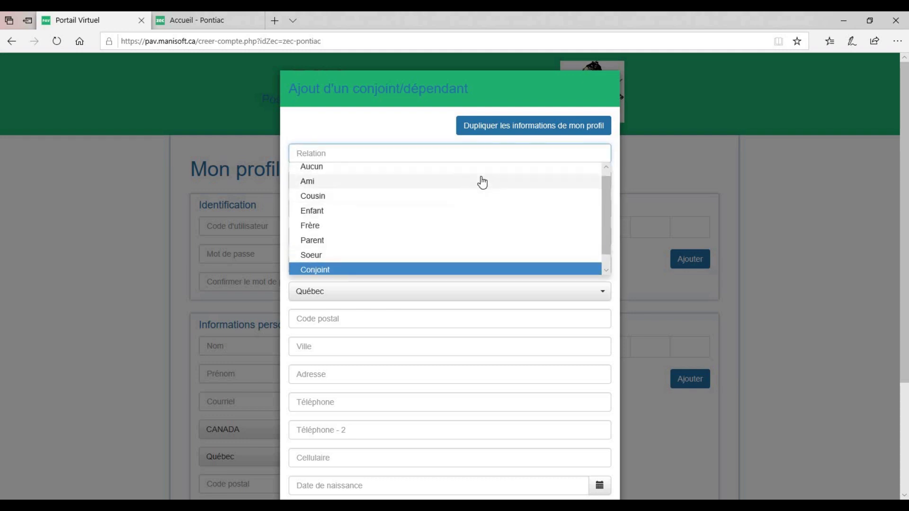
{"action": "left_click", "coordinate": [445, 134]}
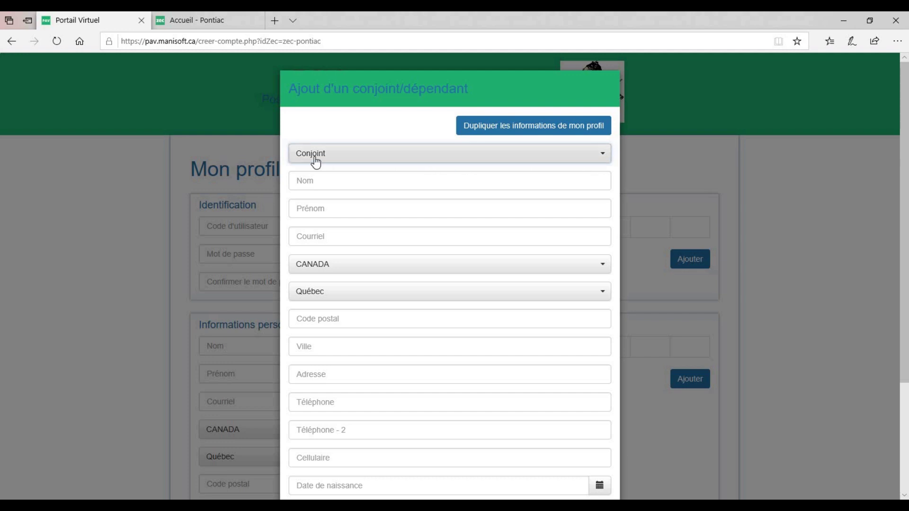
{"action": "left_click", "coordinate": [455, 161]}
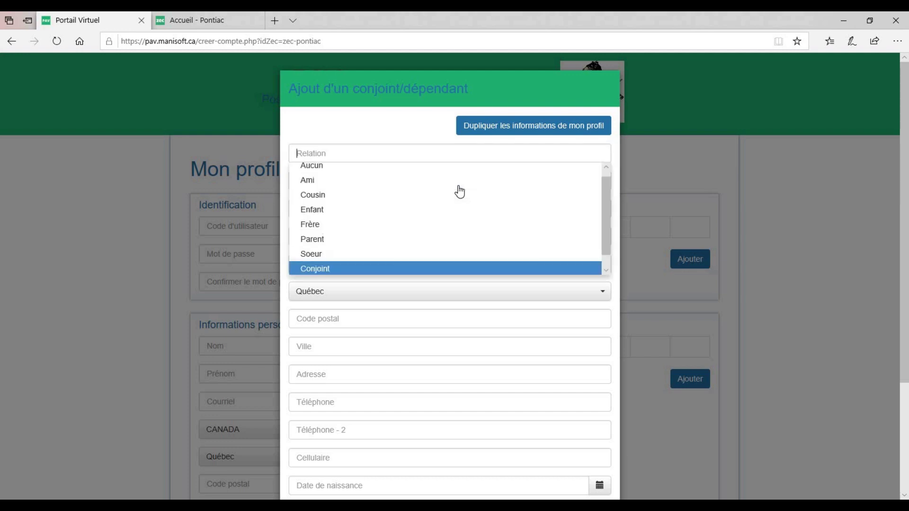
{"action": "scroll", "coordinate": [403, 201], "scroll_direction": "up", "scroll_amount": 1}
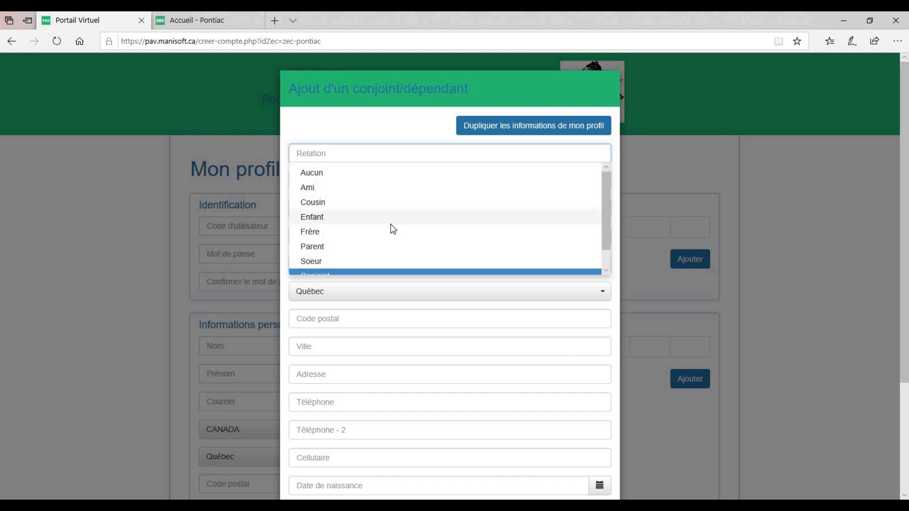
{"action": "left_click", "coordinate": [391, 223]}
Step: Recheck the relation options and the remaining form fields, then cancel adding the spouse or dependant
{"action": "left_click", "coordinate": [445, 160]}
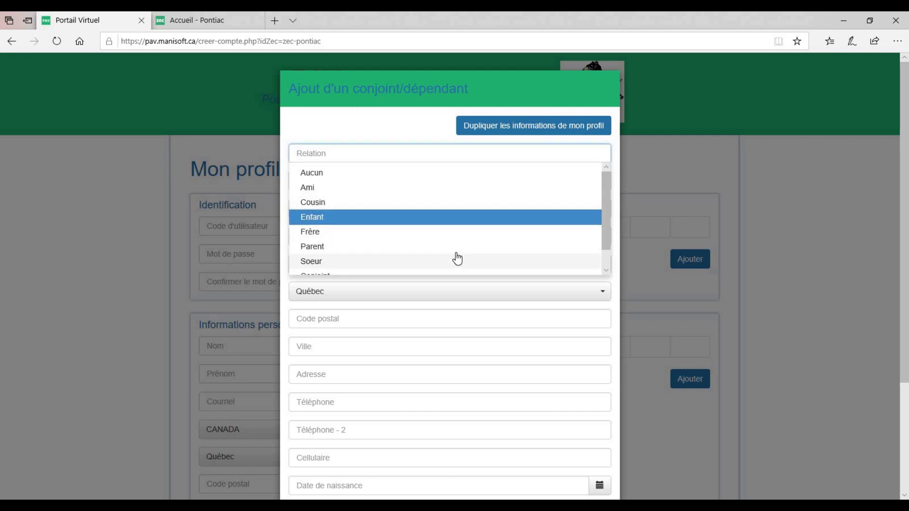
{"action": "scroll", "coordinate": [457, 259], "scroll_direction": "down", "scroll_amount": 1}
{"action": "left_click", "coordinate": [647, 287]}
{"action": "scroll", "coordinate": [643, 469], "scroll_direction": "down", "scroll_amount": 3}
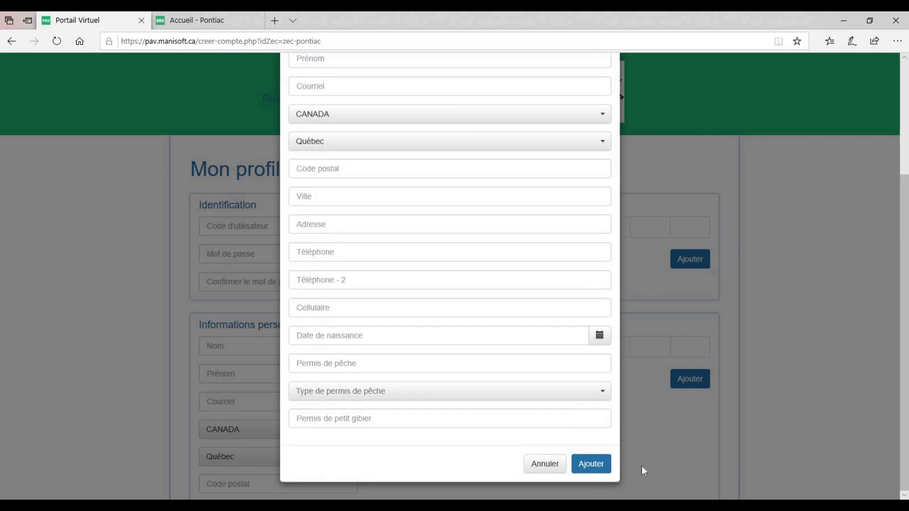
{"action": "left_click", "coordinate": [589, 468]}
{"action": "left_click", "coordinate": [545, 463]}
Step: Open the form for adding a vehicle to the profile and enter Ford F150 noir as the vehicle
{"action": "scroll", "coordinate": [379, 181], "scroll_direction": "down", "scroll_amount": 3}
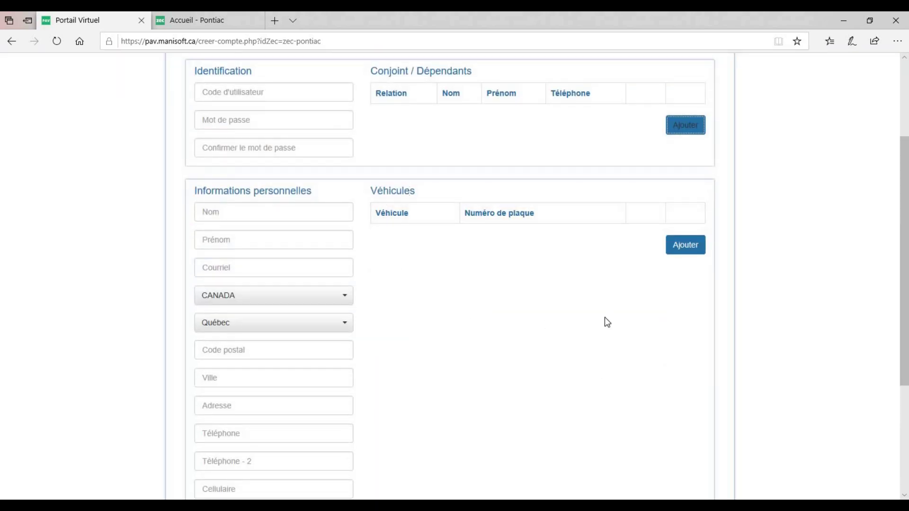
{"action": "left_click", "coordinate": [684, 248]}
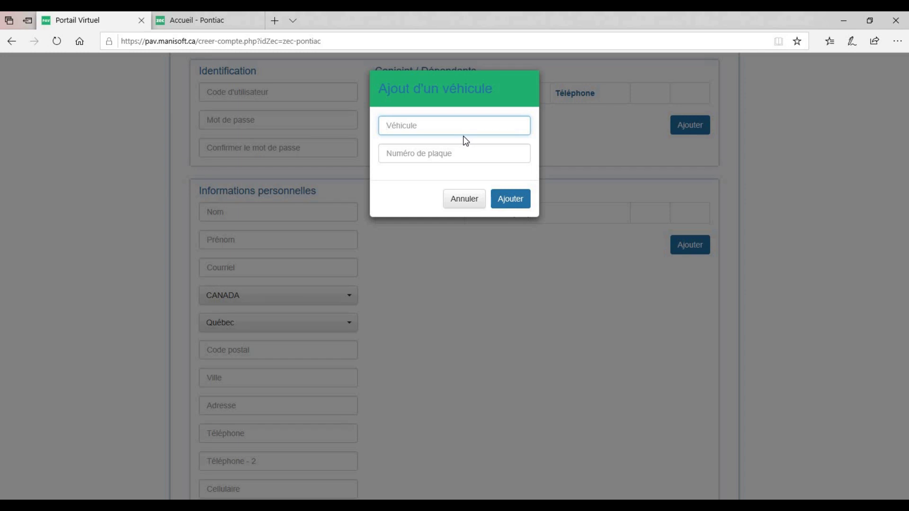
{"action": "type", "text": "Frond"}
{"action": "key", "text": "BackSpace"}
{"action": "key", "text": "BackSpace"}
{"action": "key", "text": "BackSpace"}
{"action": "key", "text": "BackSpace"}
{"action": "key", "text": "BackSpace"}
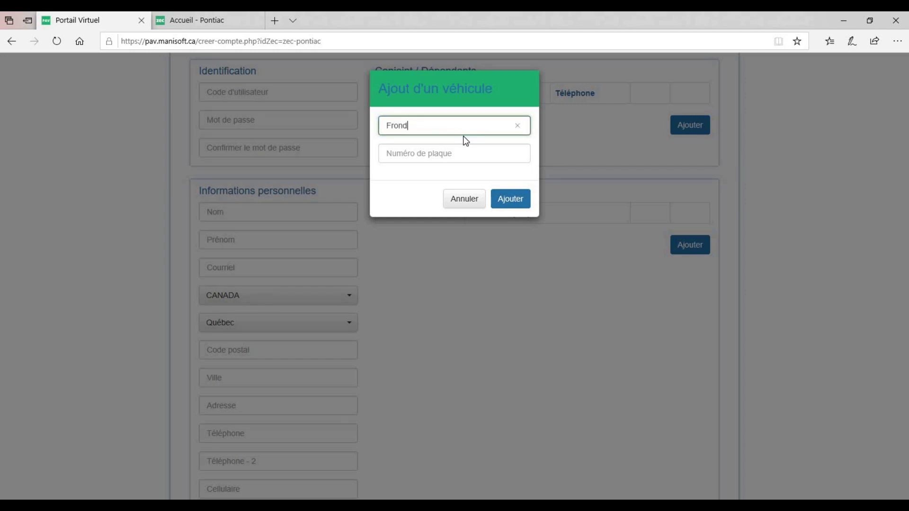
{"action": "type", "text": "ord F150 noir"}
{"action": "key", "text": "Tab"}
Step: Close the vehicle form without adding the vehicle, and return to the login page without saving the profile
{"action": "left_click_drag", "start_coordinate": [475, 127], "coordinate": [345, 128]}
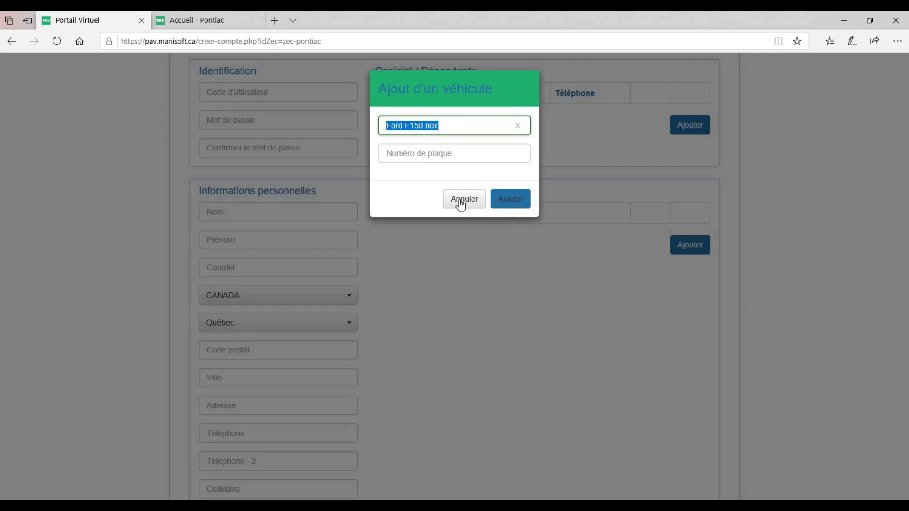
{"action": "left_click", "coordinate": [699, 303]}
{"action": "scroll", "coordinate": [700, 402], "scroll_direction": "down", "scroll_amount": 4}
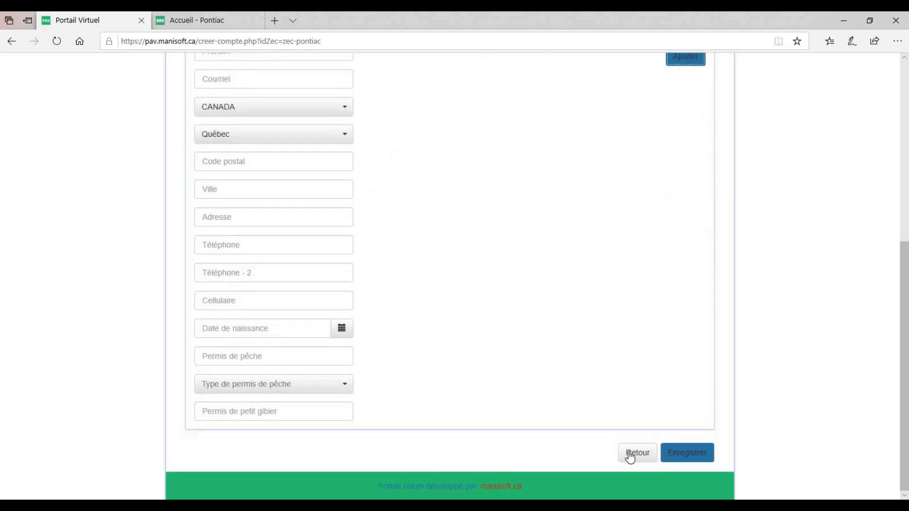
{"action": "left_click", "coordinate": [650, 451]}
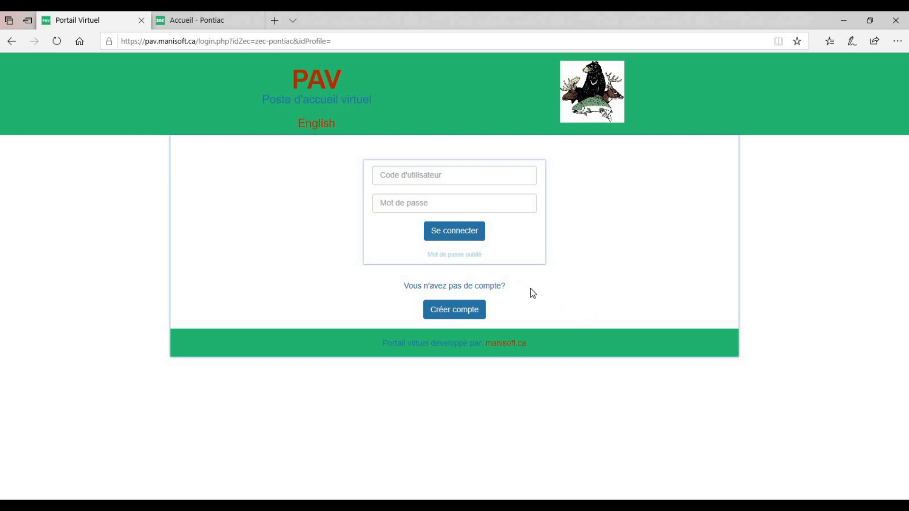
Step: Enter the username and account password, correct the username's spelling, and try to sign in
{"action": "left_click", "coordinate": [505, 177]}
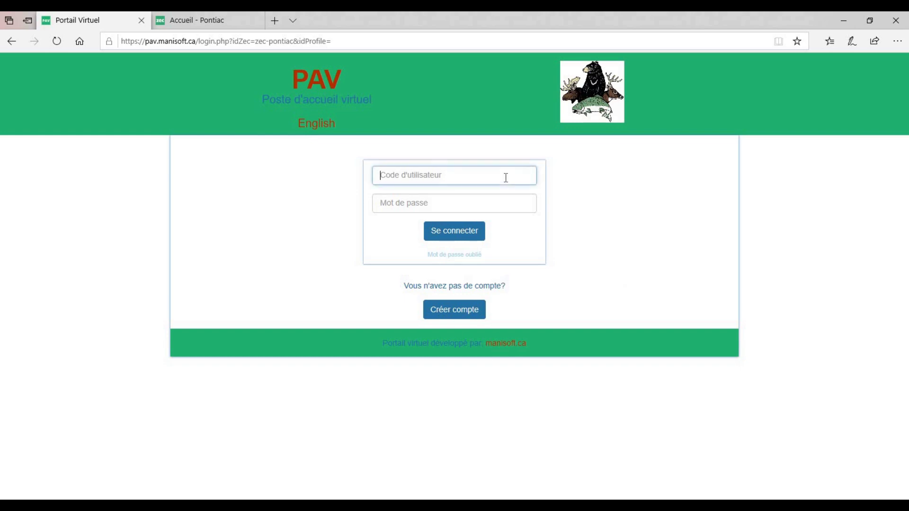
{"action": "type", "text": "Raould"}
{"action": "key", "text": "Tab"}
{"action": "type", "text": "•••••"}
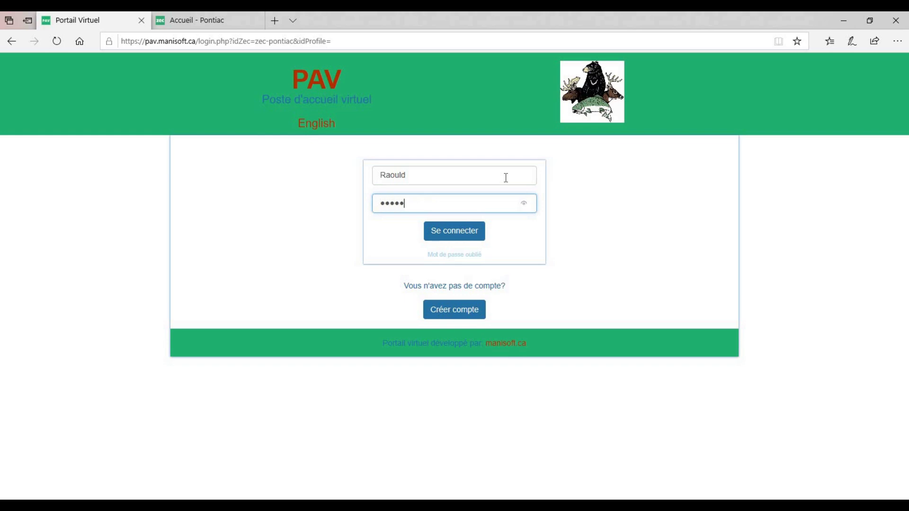
{"action": "type", "text": "••••••"}
{"action": "left_click", "coordinate": [461, 177]}
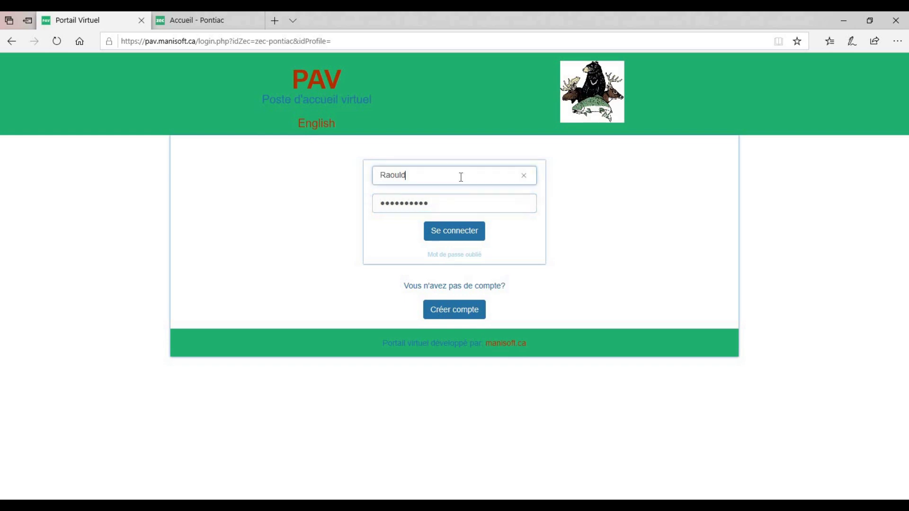
{"action": "left_click", "coordinate": [457, 240]}
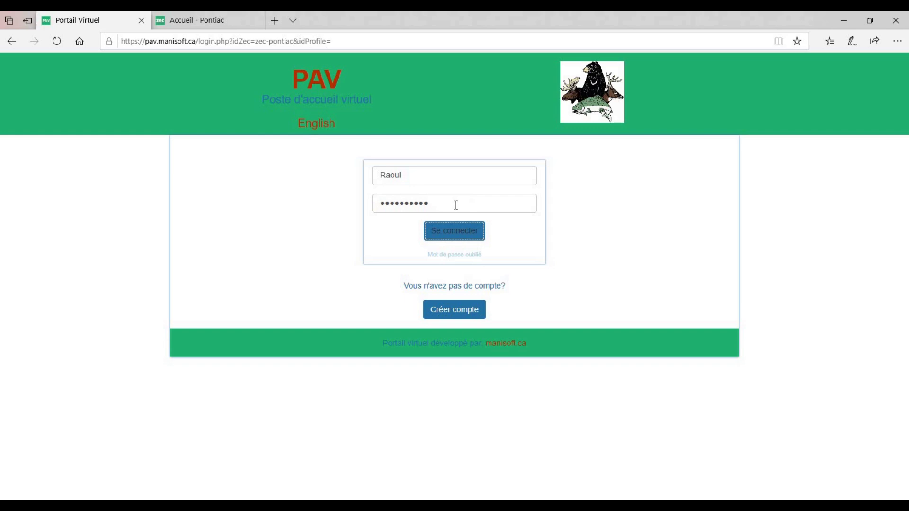
Step: Replace the account password in the login form and sign in to the portal
{"action": "left_click_drag", "start_coordinate": [455, 205], "coordinate": [332, 205]}
{"action": "type", "text": "aaaaa"}
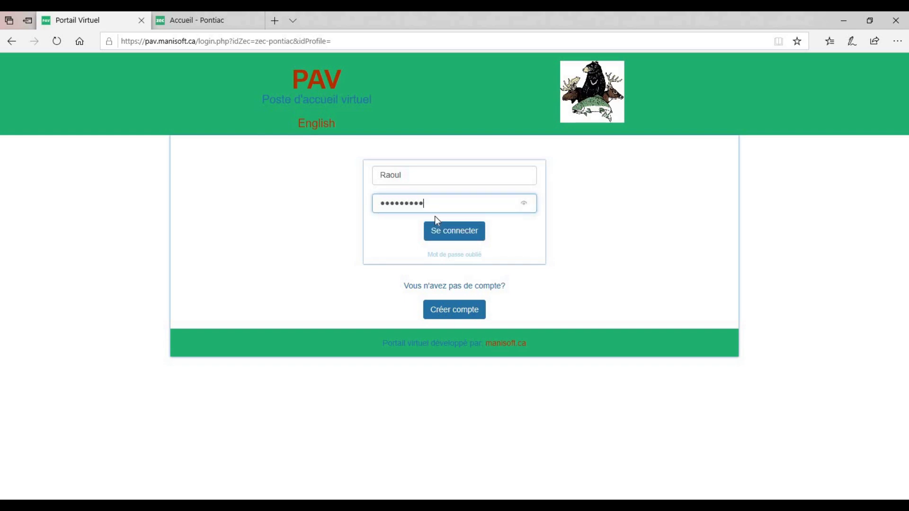
{"action": "left_click", "coordinate": [448, 232]}
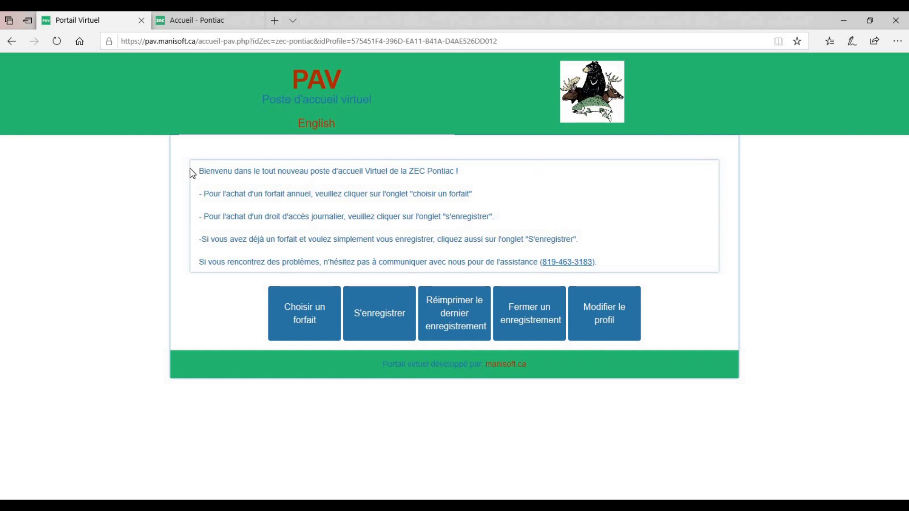
Step: Read the welcome instructions for buying annual packages, buying daily access rights and registering with an existing package, highlighting each passage
{"action": "left_click_drag", "start_coordinate": [202, 169], "coordinate": [183, 181]}
{"action": "left_click", "coordinate": [514, 179]}
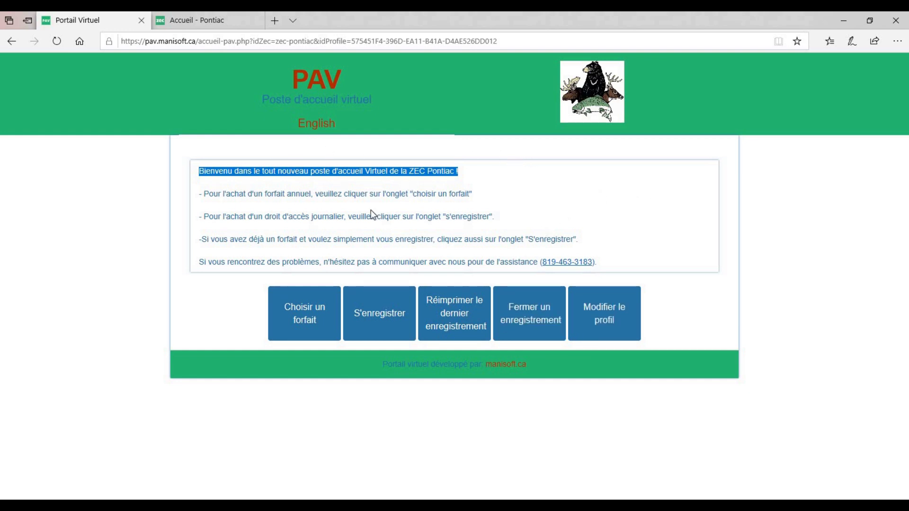
{"action": "left_click_drag", "start_coordinate": [203, 194], "coordinate": [480, 195]}
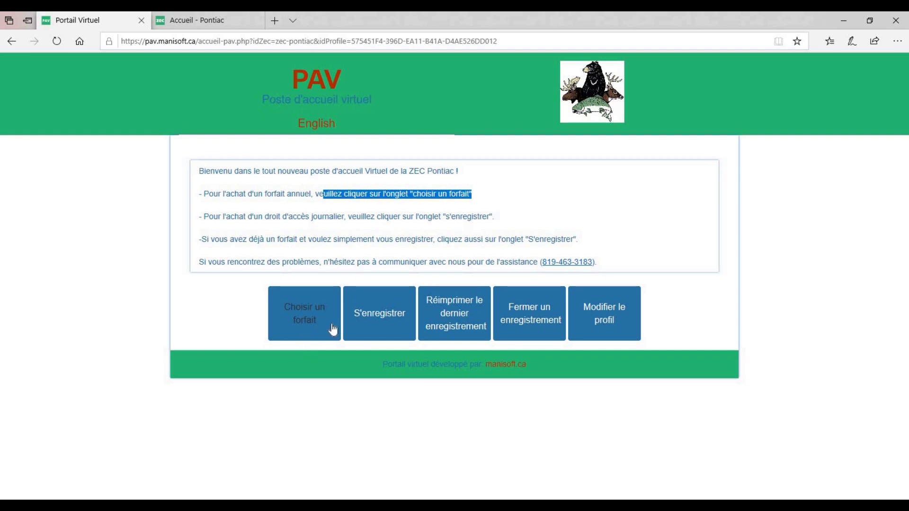
{"action": "left_click_drag", "start_coordinate": [203, 216], "coordinate": [342, 221]}
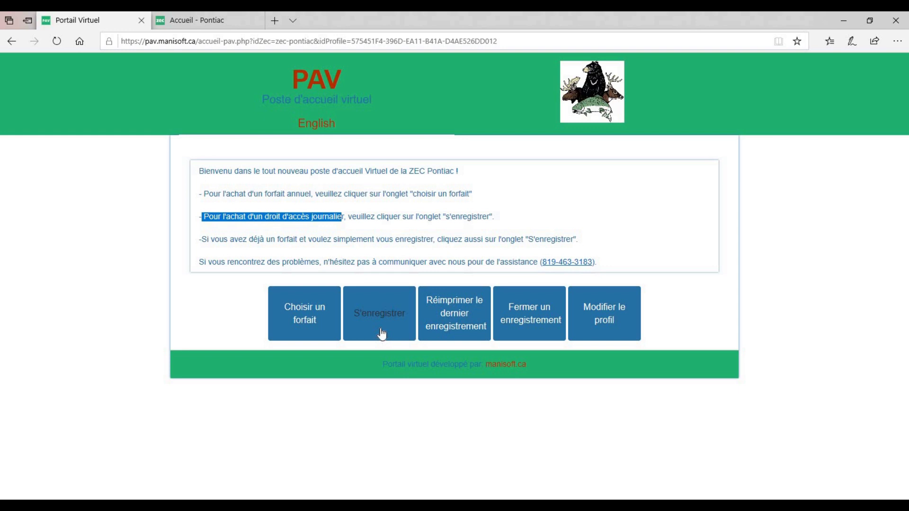
{"action": "left_click_drag", "start_coordinate": [355, 217], "coordinate": [495, 217]}
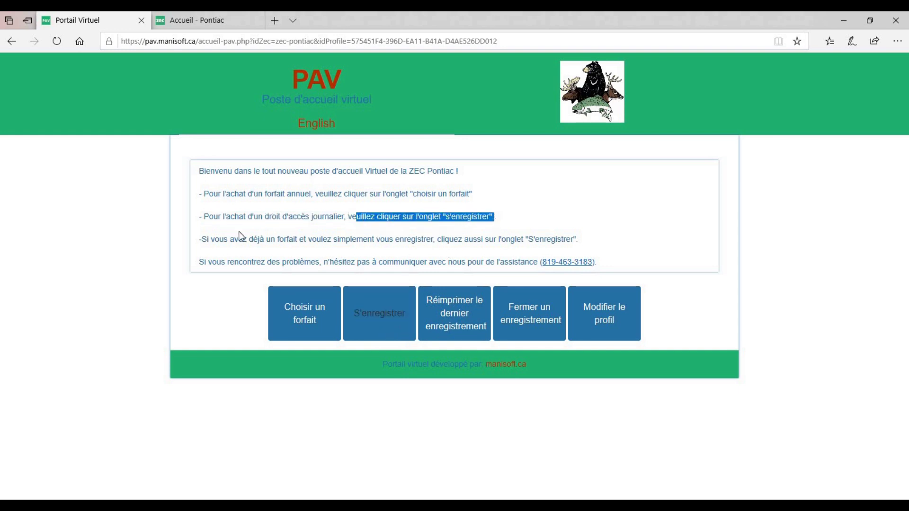
{"action": "left_click_drag", "start_coordinate": [199, 239], "coordinate": [343, 251]}
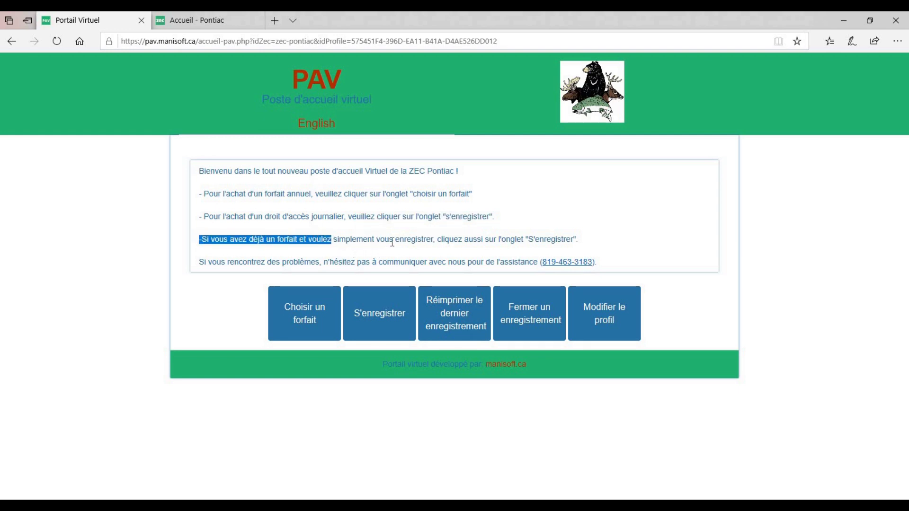
{"action": "left_click_drag", "start_coordinate": [444, 239], "coordinate": [573, 240]}
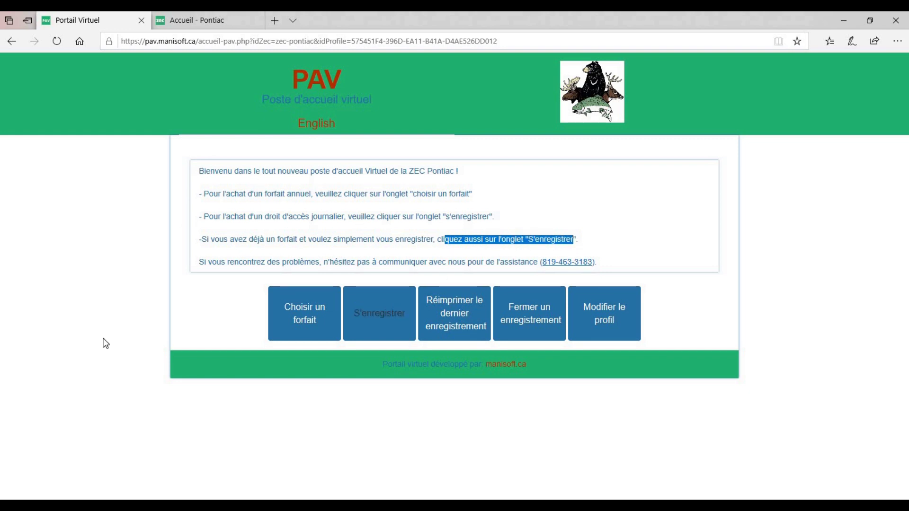
Step: Open the package selection page and review the full list of available camping, hunting and fishing packages
{"action": "left_click", "coordinate": [327, 329]}
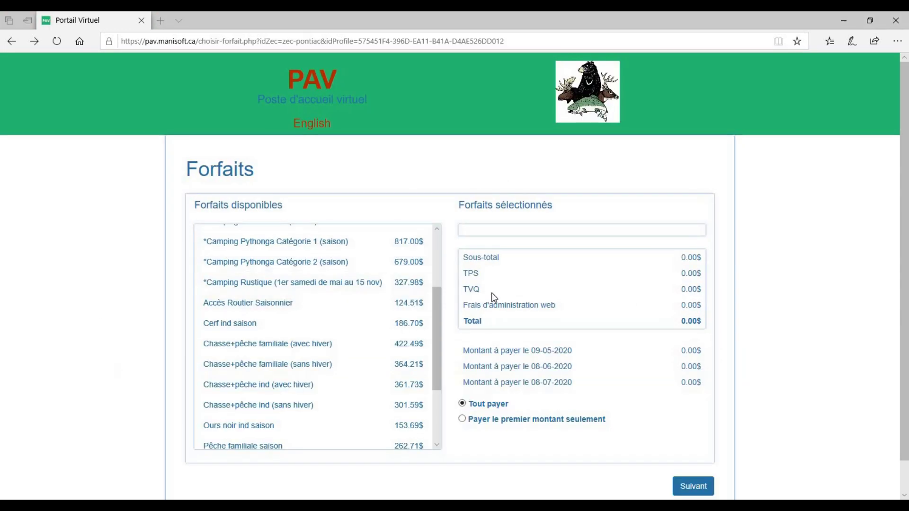
{"action": "left_click_drag", "start_coordinate": [433, 362], "coordinate": [243, 254]}
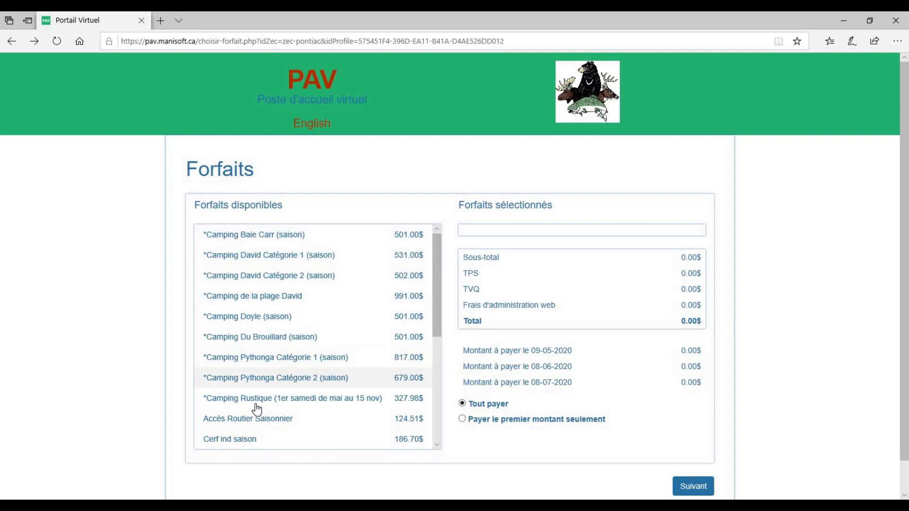
{"action": "left_click_drag", "start_coordinate": [433, 358], "coordinate": [429, 398]}
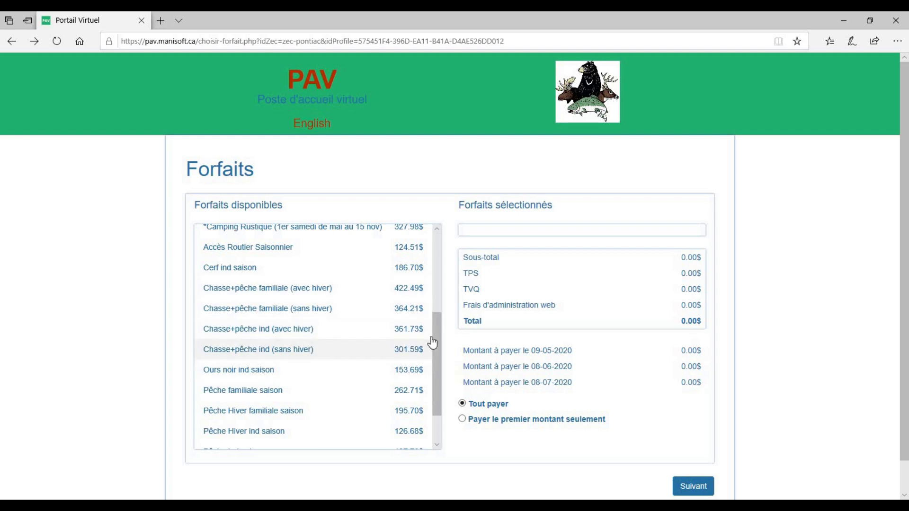
{"action": "scroll", "coordinate": [355, 364], "scroll_direction": "down", "scroll_amount": 1}
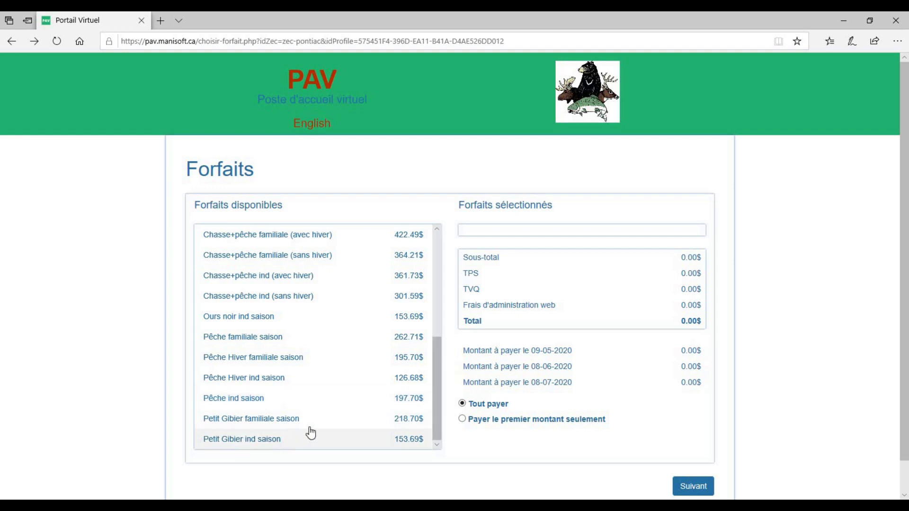
{"action": "scroll", "coordinate": [433, 351], "scroll_direction": "up", "scroll_amount": 5}
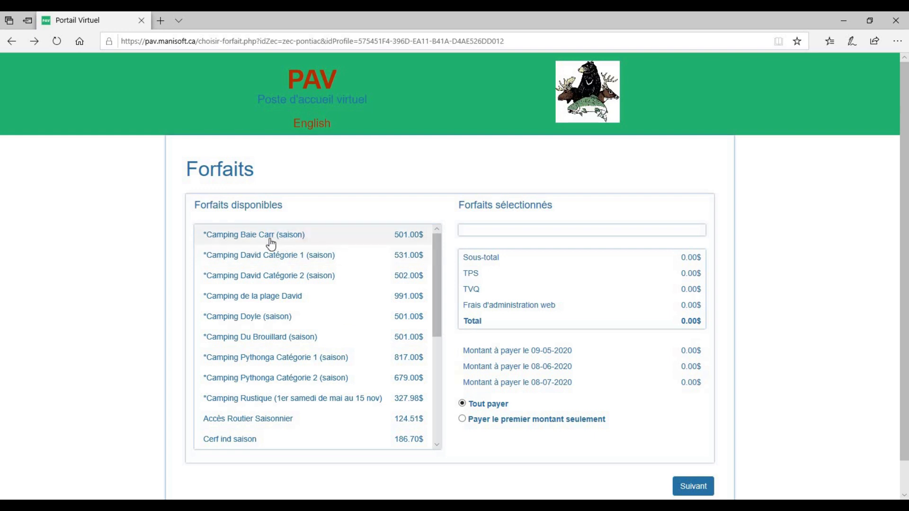
Step: Add the packages *Camping Baie Carr (saison) and Chasse+pêche familiale (sans hiver) to the selection
{"action": "left_click", "coordinate": [361, 243]}
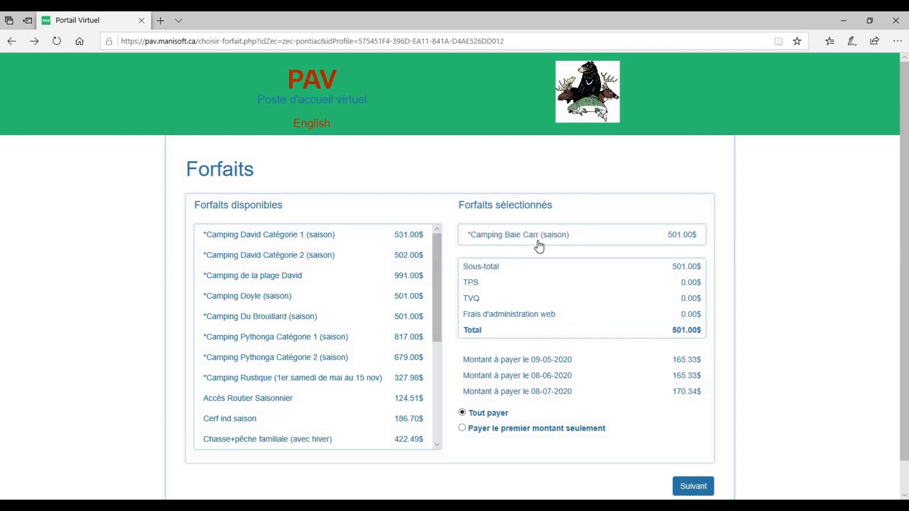
{"action": "triple_click", "coordinate": [432, 287]}
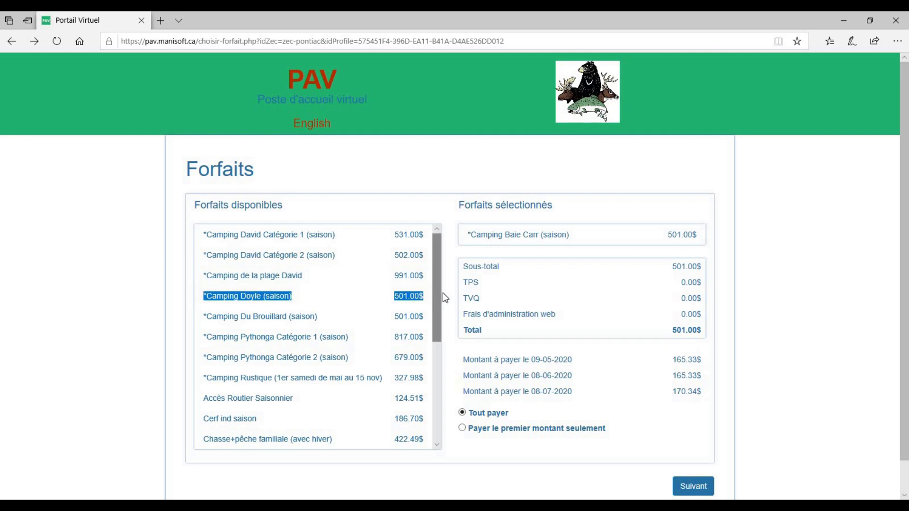
{"action": "left_click_drag", "start_coordinate": [439, 309], "coordinate": [431, 392]}
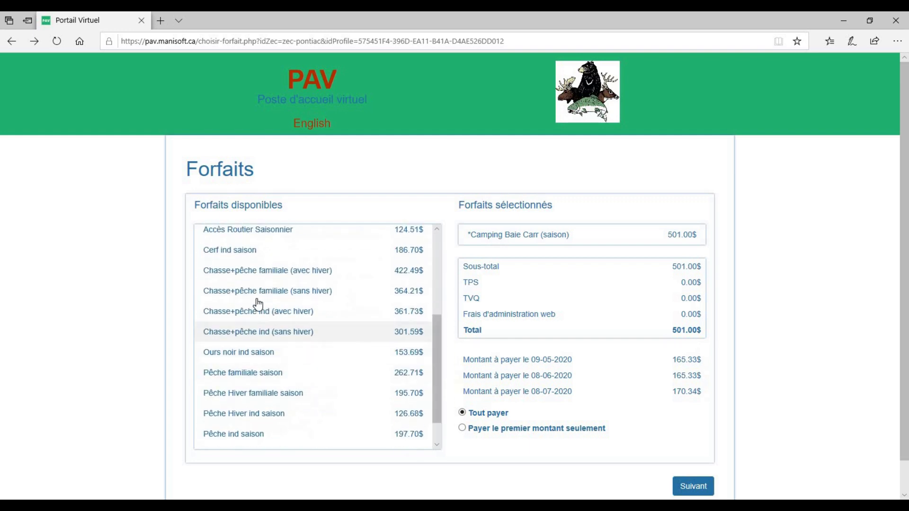
{"action": "left_click", "coordinate": [305, 295]}
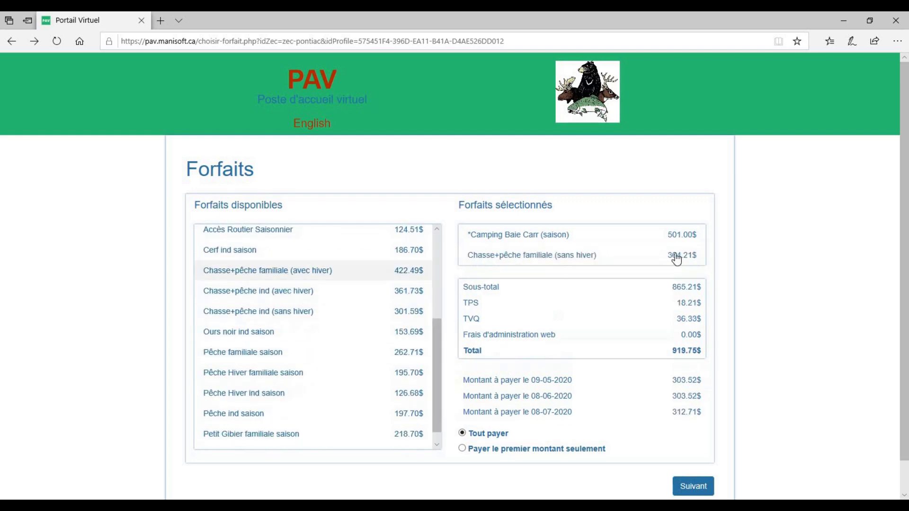
{"action": "left_click", "coordinate": [627, 260]}
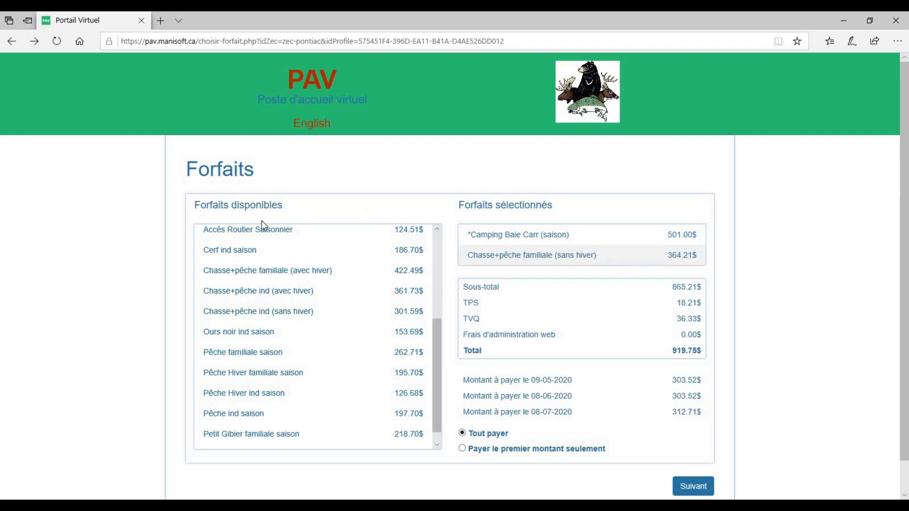
Step: Review the totals, instalment dates and payment options for the selected packages, and open the credit card form with full payment chosen
{"action": "left_click", "coordinate": [367, 286]}
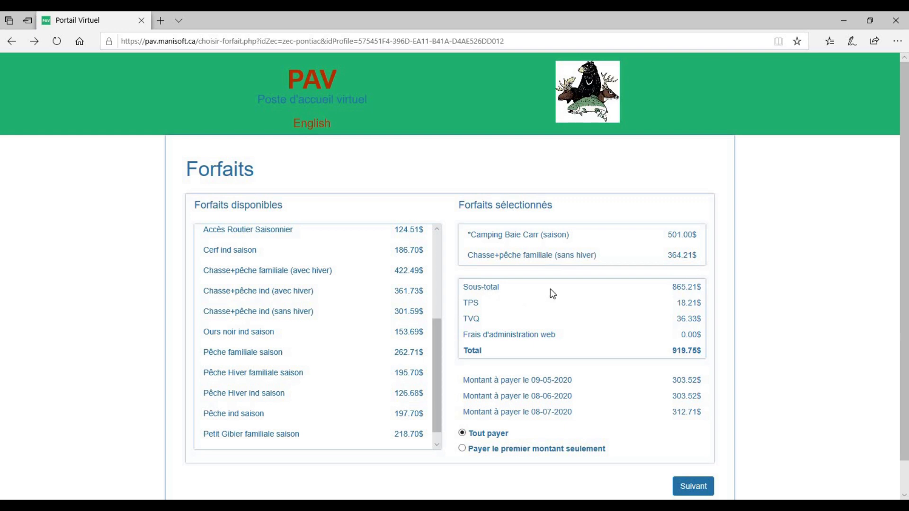
{"action": "scroll", "coordinate": [524, 403], "scroll_direction": "down", "scroll_amount": 1}
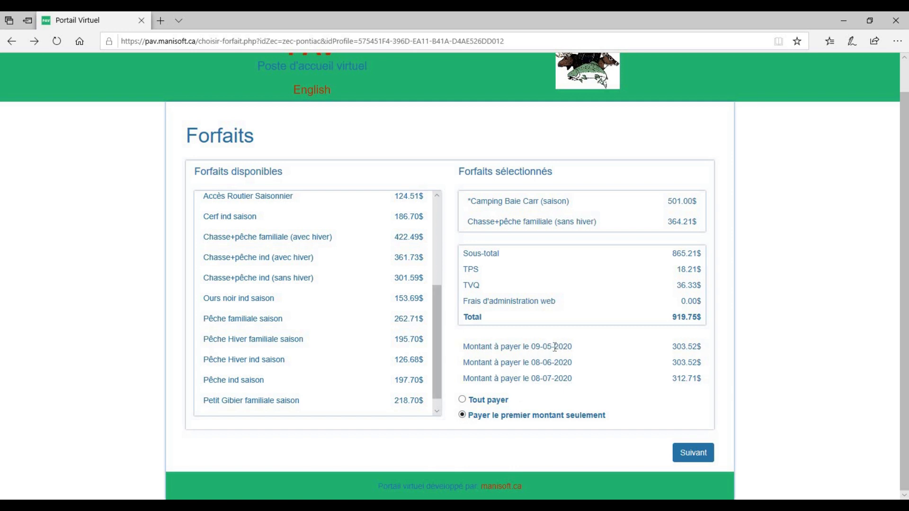
{"action": "double_click", "coordinate": [548, 378]}
{"action": "left_click", "coordinate": [660, 381]}
{"action": "left_click", "coordinate": [693, 455]}
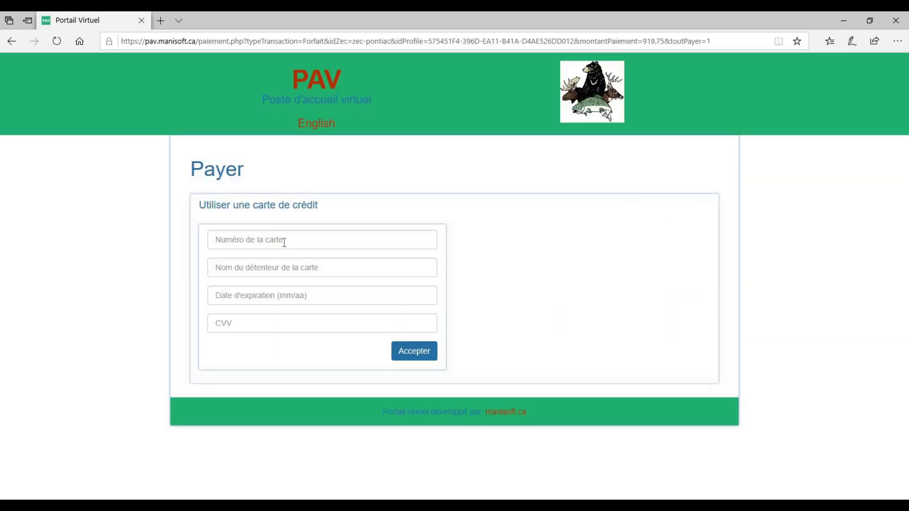
{"action": "left_click", "coordinate": [427, 361]}
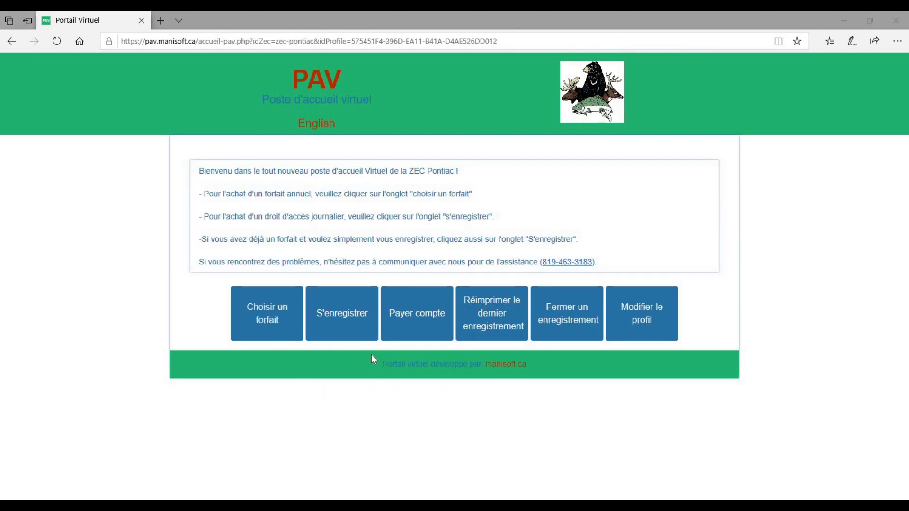
Step: Open a new registration and set the arrival date to 01/05/2020 and the departure date to 04/05/2020
{"action": "left_click", "coordinate": [336, 316]}
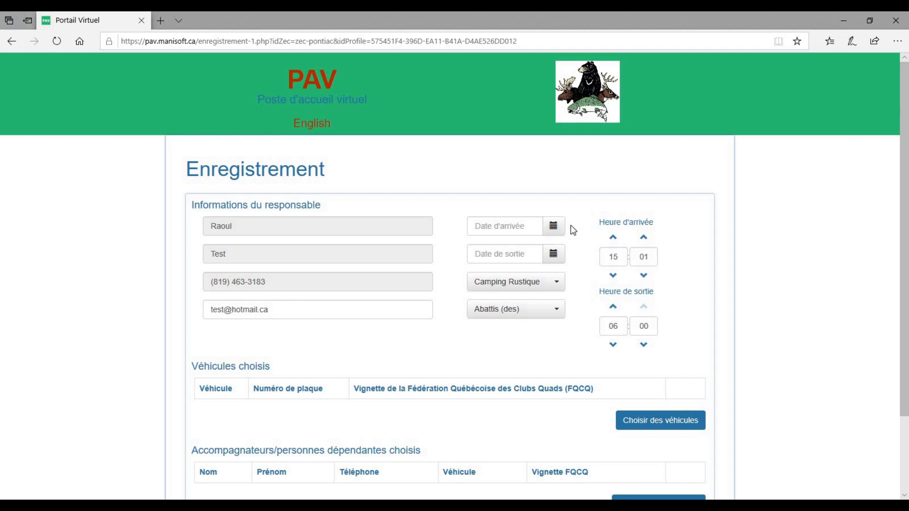
{"action": "left_click", "coordinate": [550, 233]}
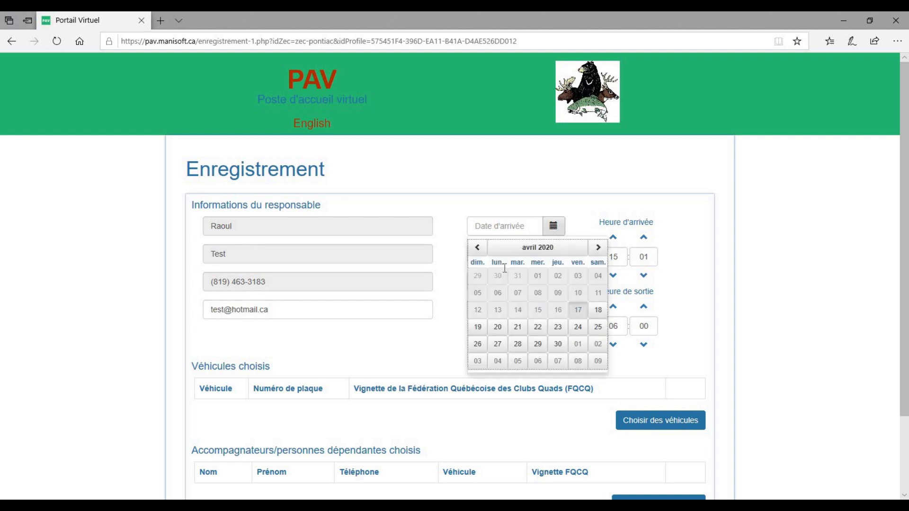
{"action": "left_click", "coordinate": [597, 247]}
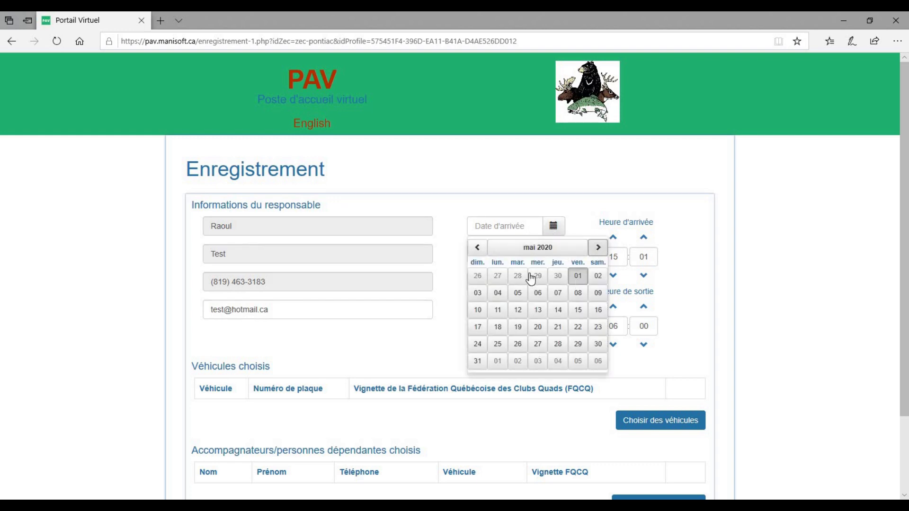
{"action": "left_click", "coordinate": [578, 278]}
{"action": "left_click", "coordinate": [554, 258]}
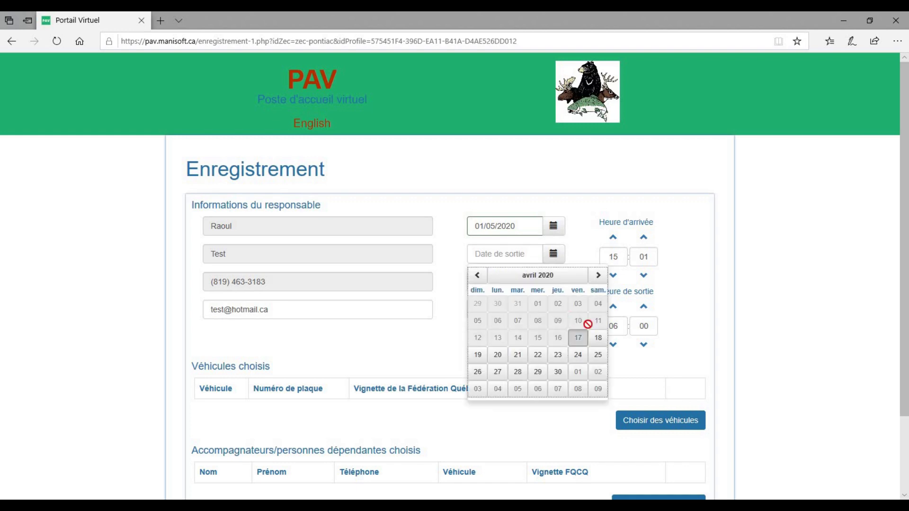
{"action": "left_click", "coordinate": [597, 276]}
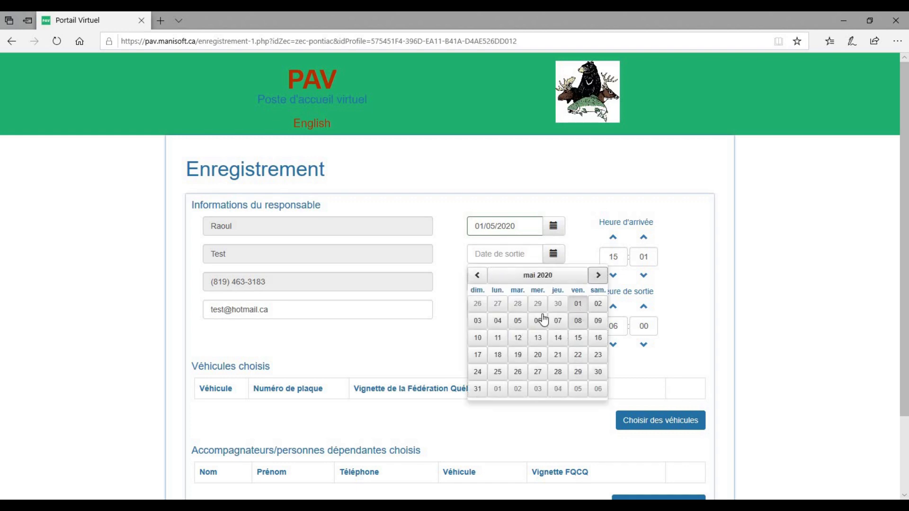
{"action": "left_click", "coordinate": [497, 320]}
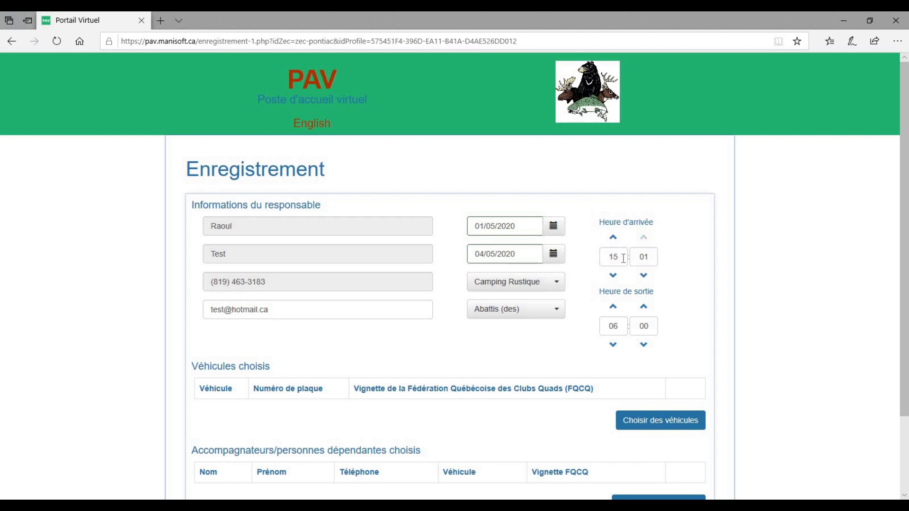
Step: Set the arrival time to 07:00 and the departure hour to 16
{"action": "key", "text": "Tab"}
{"action": "type", "text": "7"}
{"action": "key", "text": "Tab"}
{"action": "type", "text": "00"}
{"action": "key", "text": "Tab"}
{"action": "type", "text": "16"}
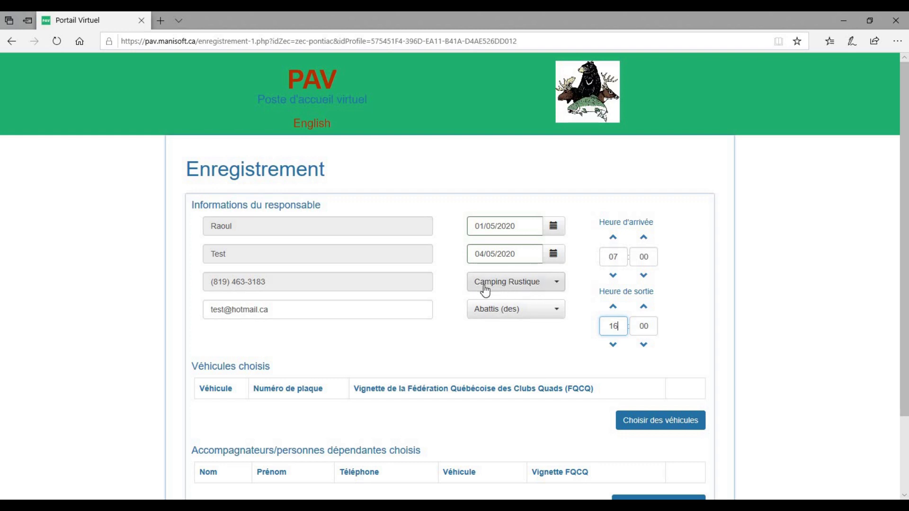
Step: Review the stay types, keeping Camping Rustique, and set the place of stay to Pythonga
{"action": "left_click", "coordinate": [556, 283]}
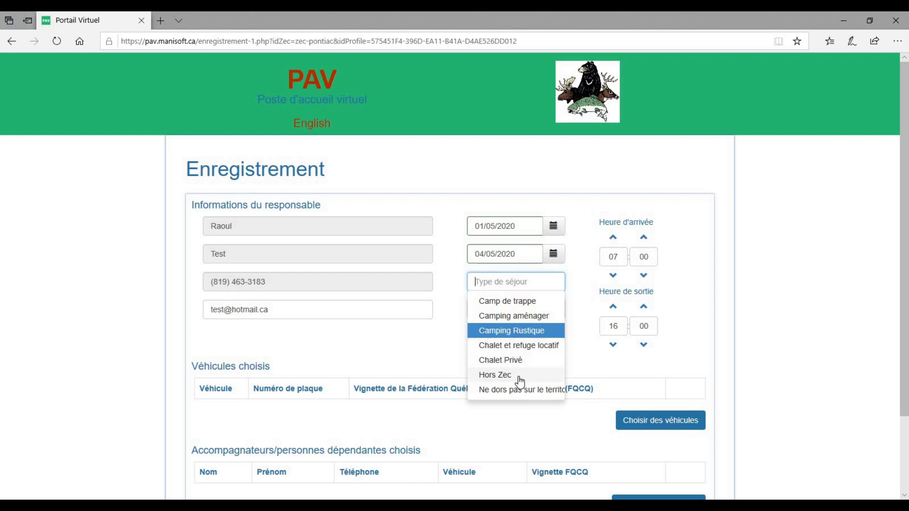
{"action": "left_click", "coordinate": [572, 298]}
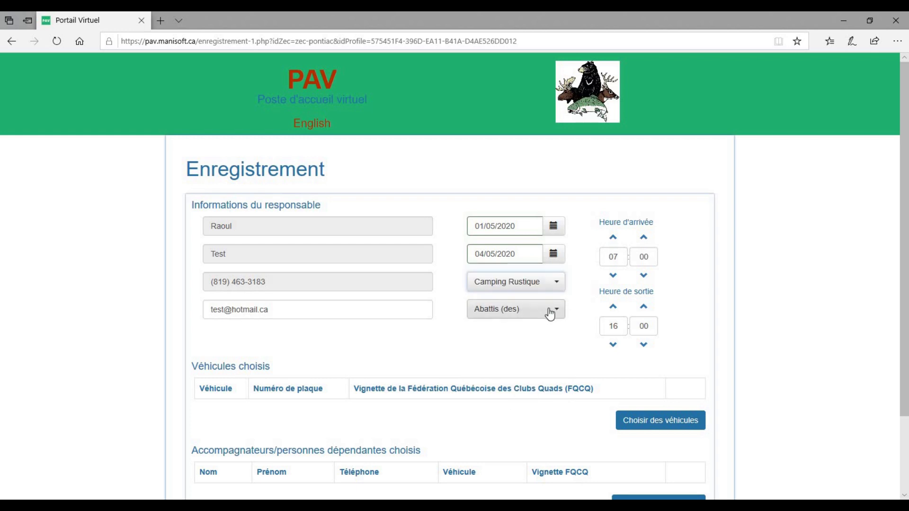
{"action": "left_click", "coordinate": [537, 314]}
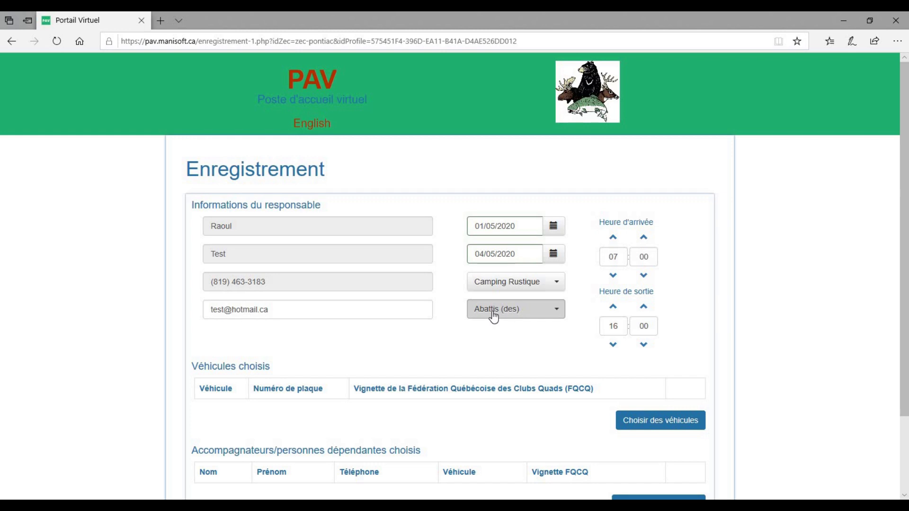
{"action": "left_click", "coordinate": [530, 315]}
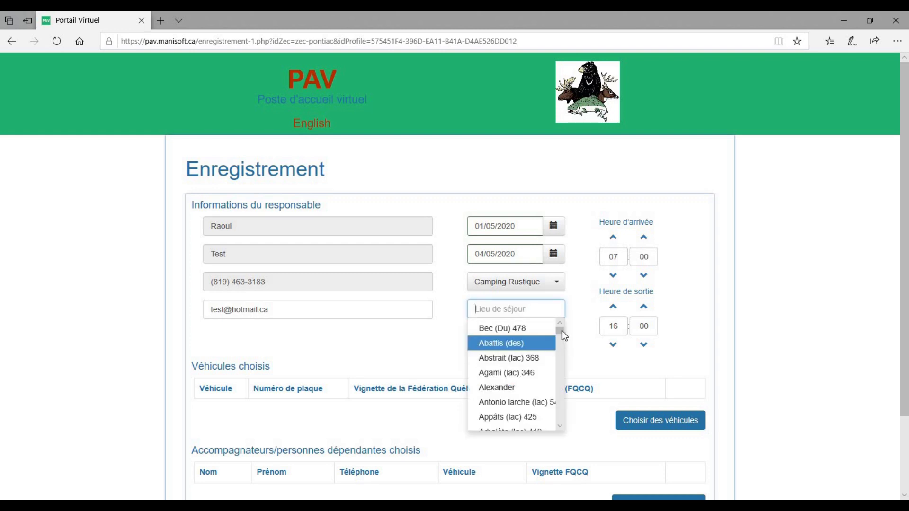
{"action": "scroll", "coordinate": [559, 355], "scroll_direction": "down", "scroll_amount": 15}
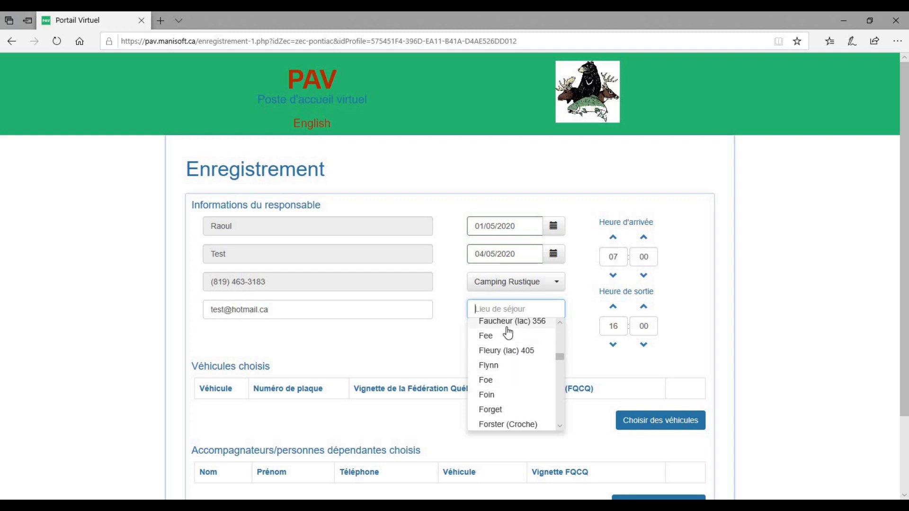
{"action": "type", "text": "Pyt"}
{"action": "key", "text": "BackSpace"}
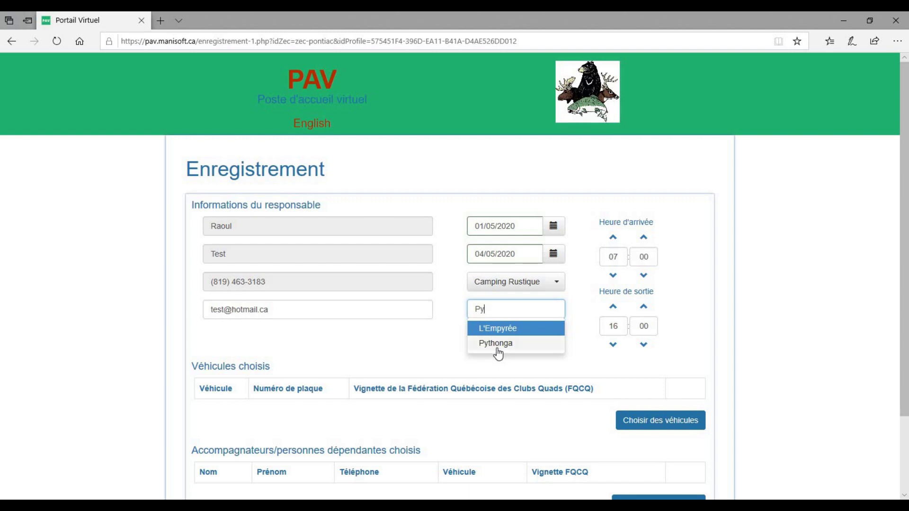
{"action": "left_click", "coordinate": [516, 345]}
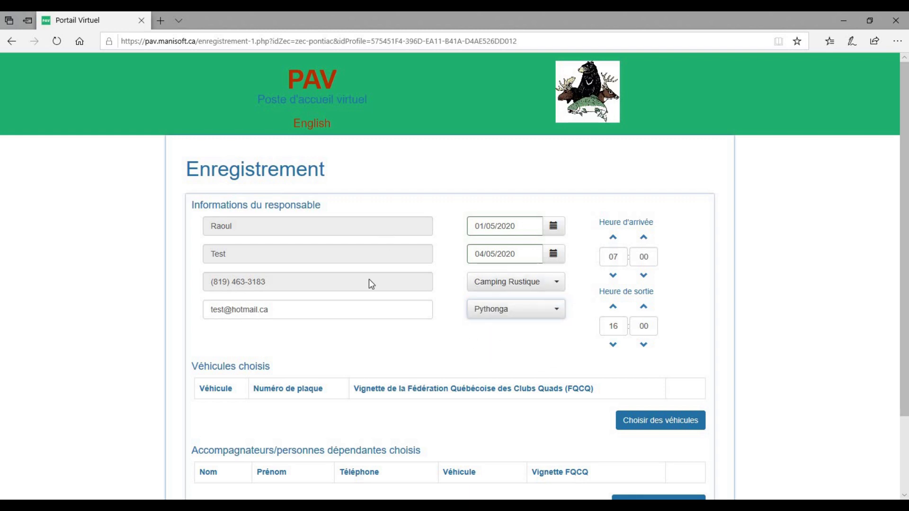
{"action": "left_click", "coordinate": [557, 292]}
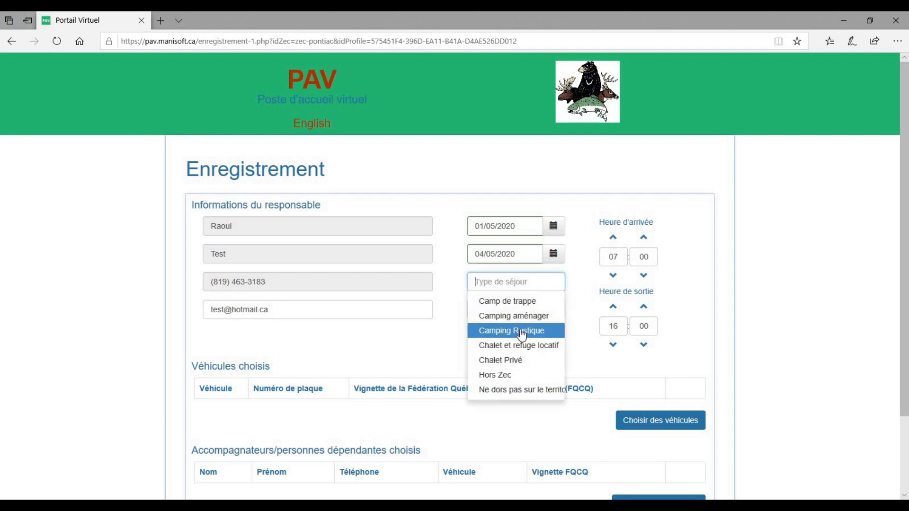
{"action": "left_click", "coordinate": [568, 286]}
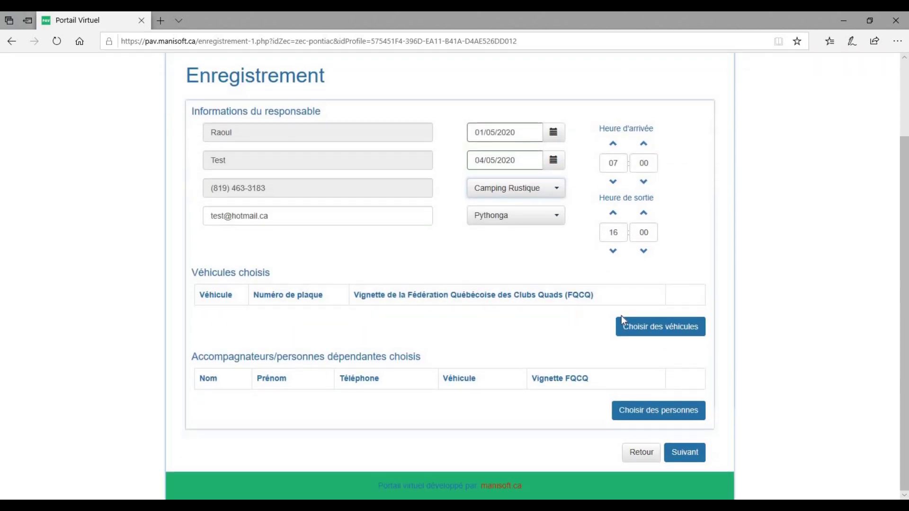
Step: Add the Ford F150 Noir to the registration's chosen vehicles
{"action": "left_click", "coordinate": [640, 326]}
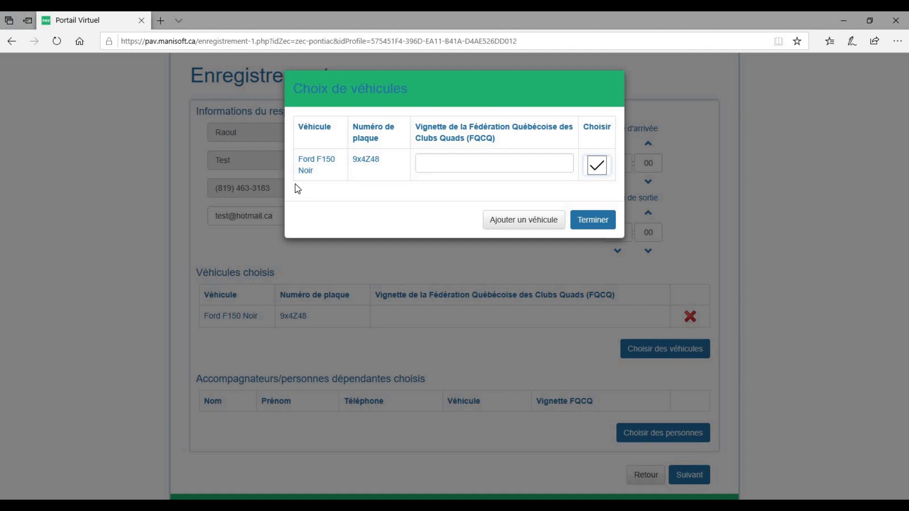
{"action": "left_click", "coordinate": [593, 219]}
{"action": "scroll", "coordinate": [402, 360], "scroll_direction": "down", "scroll_amount": 1}
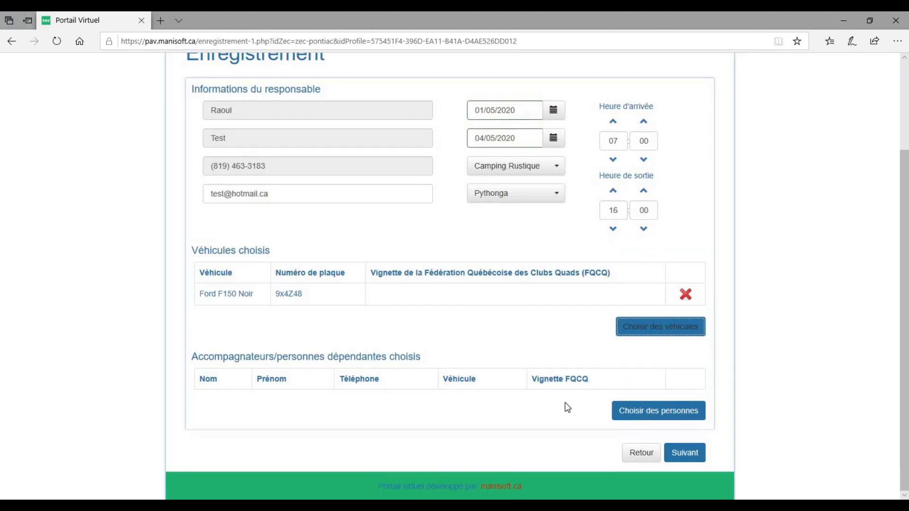
Step: Compare the dependants and companions lists, and add the spouse, child and brother dependants to the registration
{"action": "left_click", "coordinate": [638, 414]}
{"action": "left_click", "coordinate": [638, 413]}
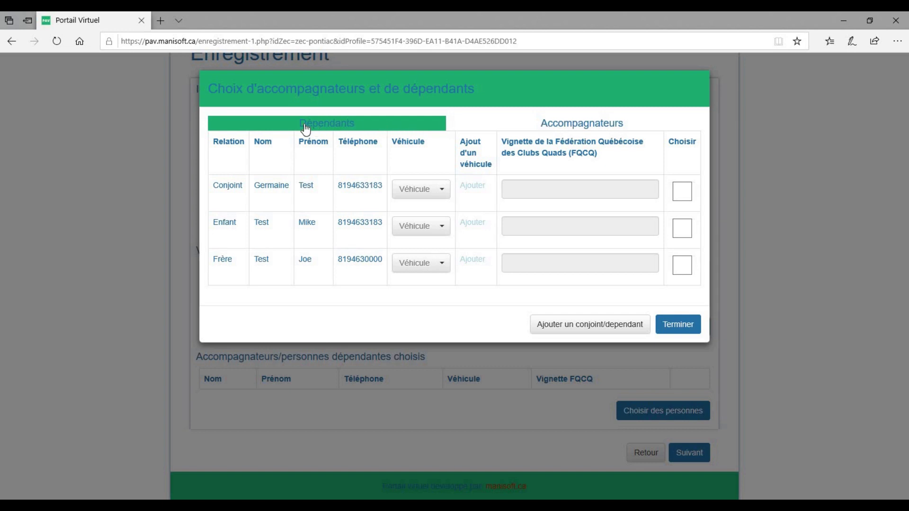
{"action": "left_click", "coordinate": [597, 131]}
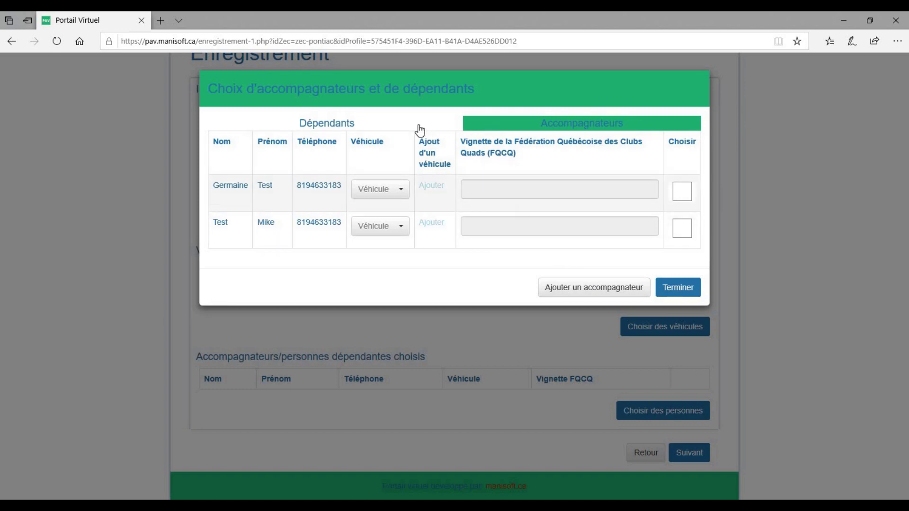
{"action": "left_click", "coordinate": [325, 125]}
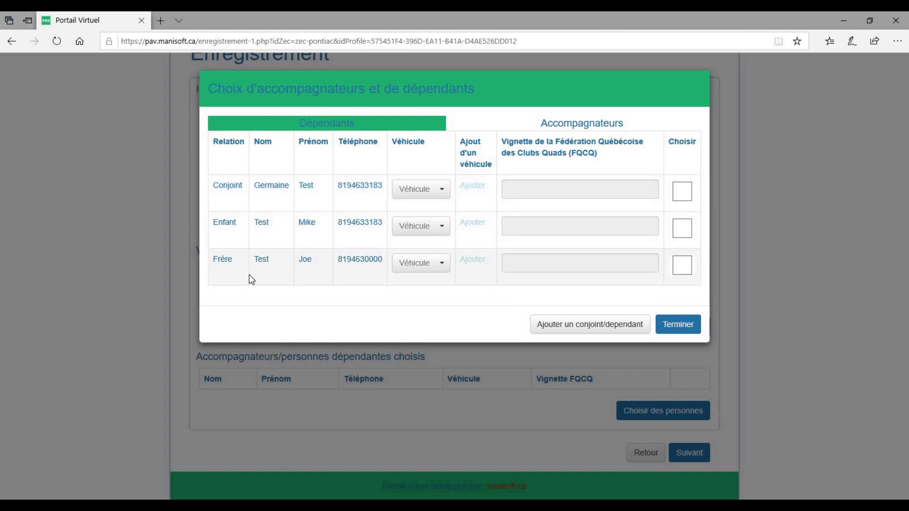
{"action": "double_click", "coordinate": [222, 259]}
{"action": "left_click", "coordinate": [682, 191]}
{"action": "left_click", "coordinate": [681, 228]}
{"action": "left_click", "coordinate": [682, 264]}
{"action": "left_click", "coordinate": [672, 331]}
Step: Continue to the activities page and add a Camping activity for the Camping David sector
{"action": "scroll", "coordinate": [691, 452], "scroll_direction": "down", "scroll_amount": 2}
{"action": "left_click", "coordinate": [685, 452]}
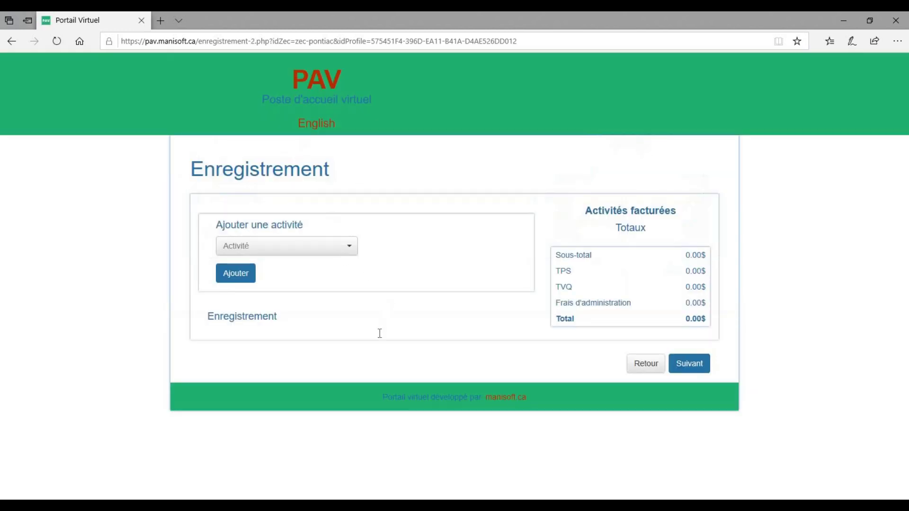
{"action": "scroll", "coordinate": [198, 252], "scroll_direction": "down", "scroll_amount": 3}
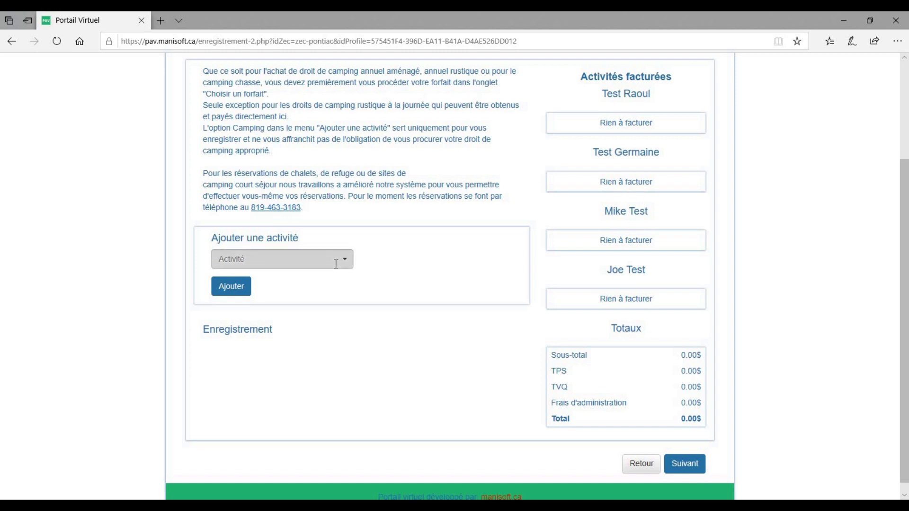
{"action": "left_click", "coordinate": [335, 264]}
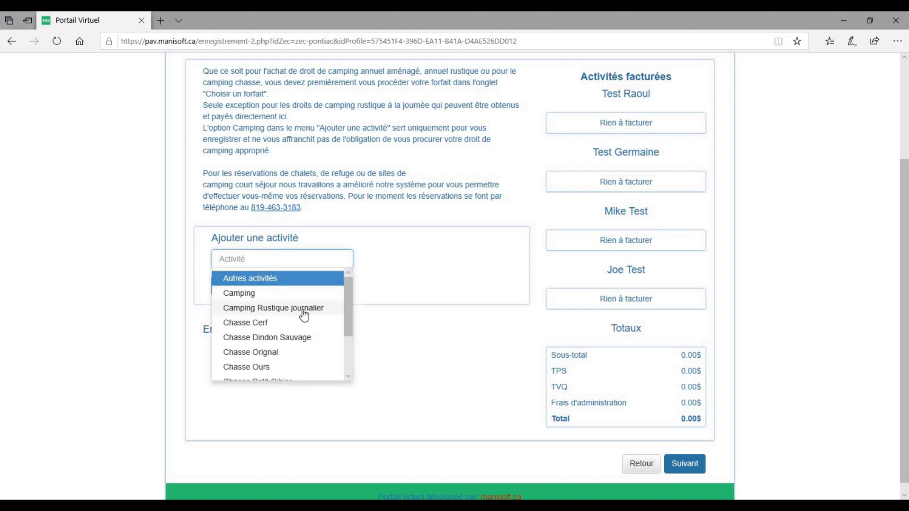
{"action": "left_click_drag", "start_coordinate": [348, 297], "coordinate": [298, 289]}
{"action": "left_click", "coordinate": [326, 293]}
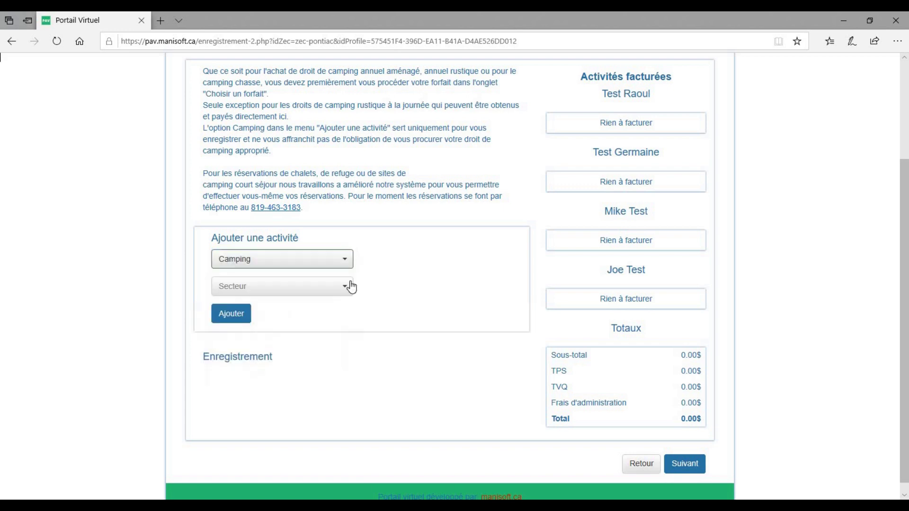
{"action": "left_click", "coordinate": [265, 287]}
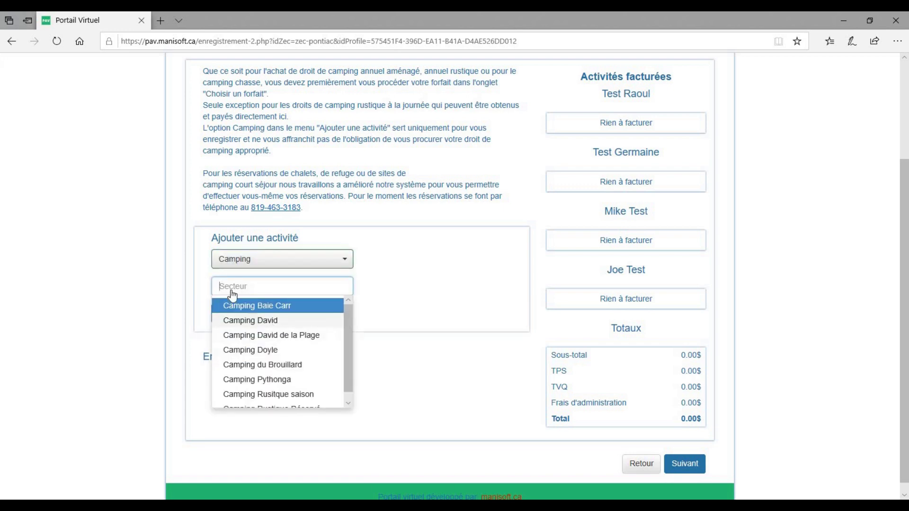
{"action": "left_click", "coordinate": [231, 320]}
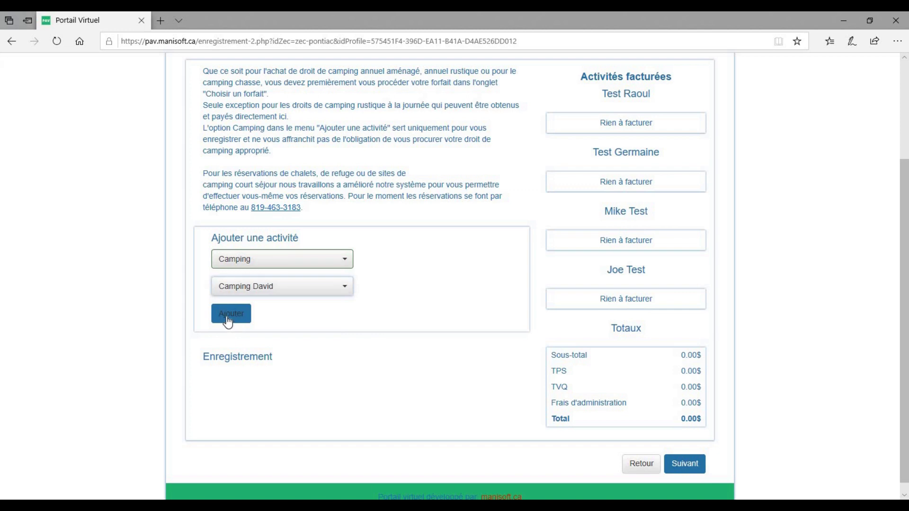
{"action": "left_click", "coordinate": [228, 321]}
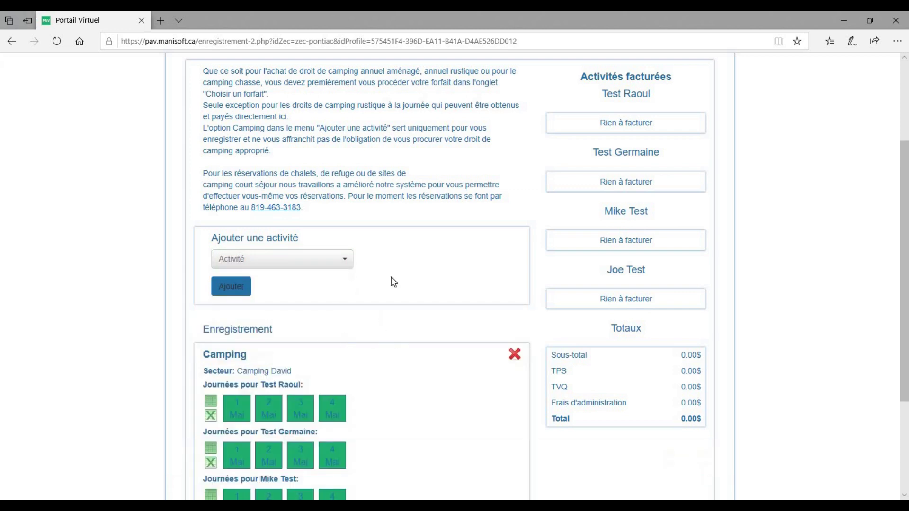
Step: Add a Pêche d'été activity to the registration with David as the water body
{"action": "left_click", "coordinate": [342, 263]}
{"action": "scroll", "coordinate": [348, 330], "scroll_direction": "down", "scroll_amount": 2}
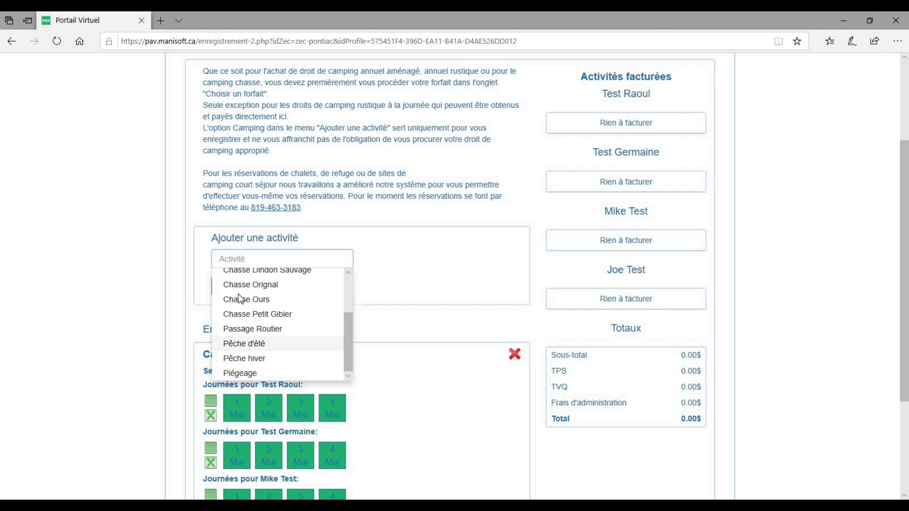
{"action": "key", "text": "Return"}
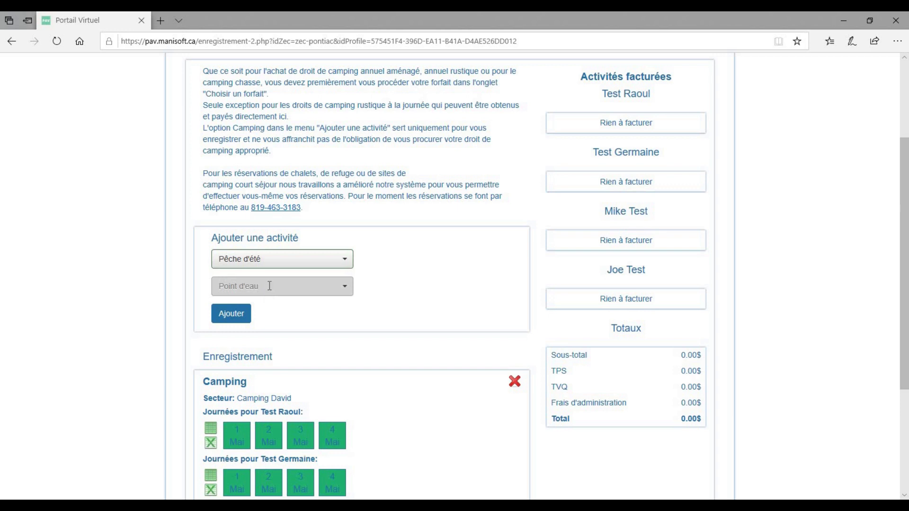
{"action": "left_click", "coordinate": [269, 288]}
{"action": "type", "text": "david"}
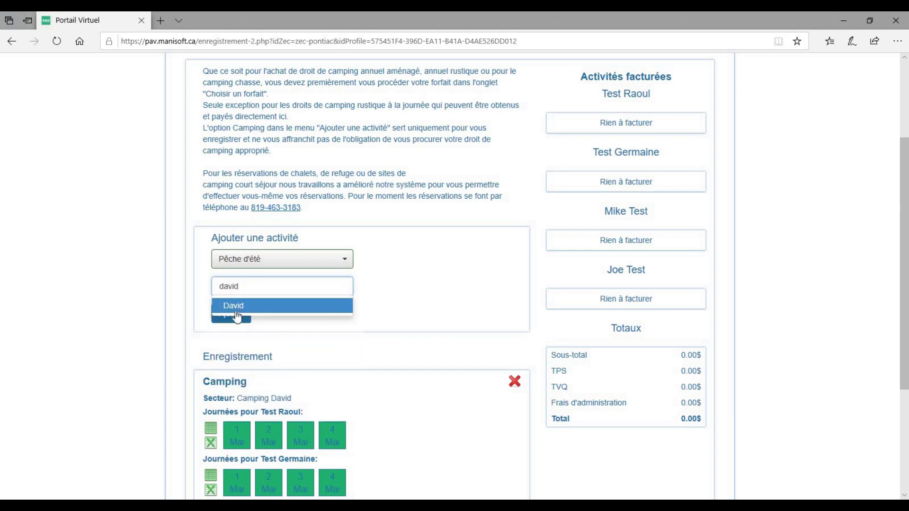
{"action": "left_click", "coordinate": [240, 311]}
{"action": "left_click", "coordinate": [241, 314]}
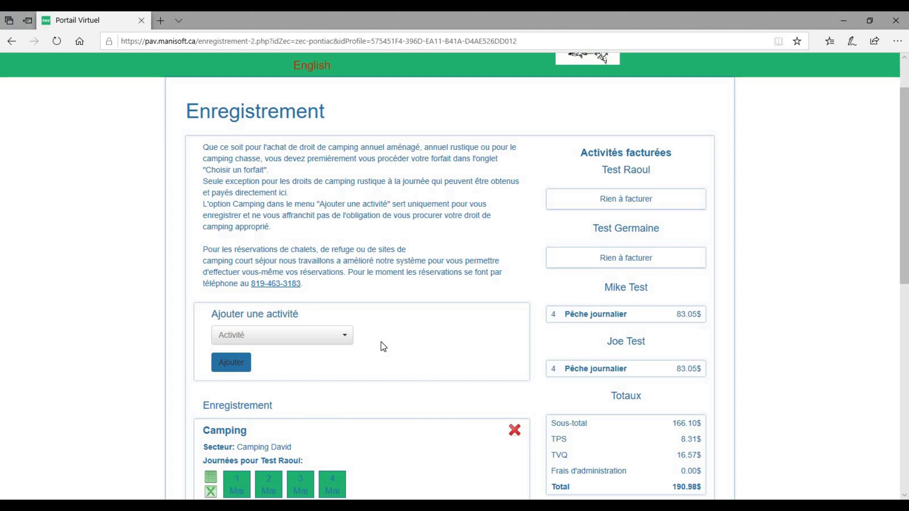
Step: Exclude all summer fishing days from 1 to 4 May for the spouse, child and brother, keeping only the account holder's days
{"action": "scroll", "coordinate": [383, 347], "scroll_direction": "down", "scroll_amount": 10}
{"action": "left_click", "coordinate": [338, 306]}
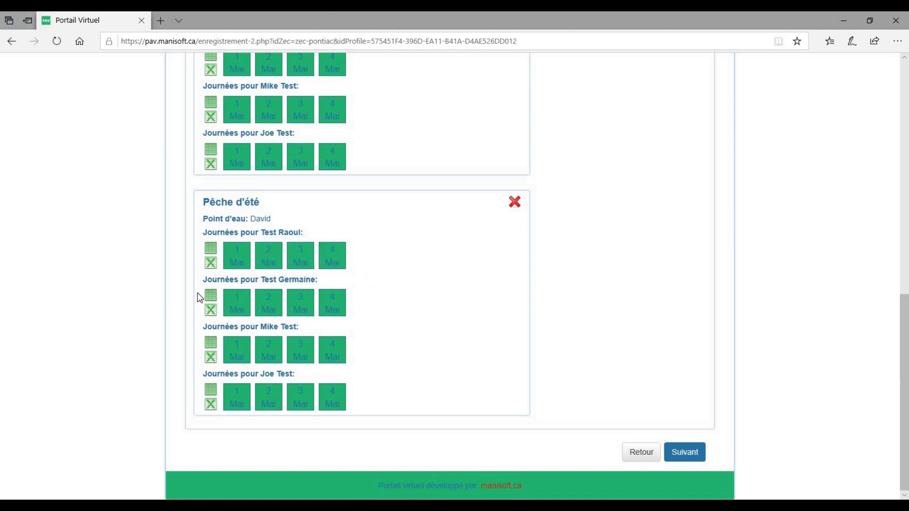
{"action": "scroll", "coordinate": [239, 261], "scroll_direction": "up", "scroll_amount": 3}
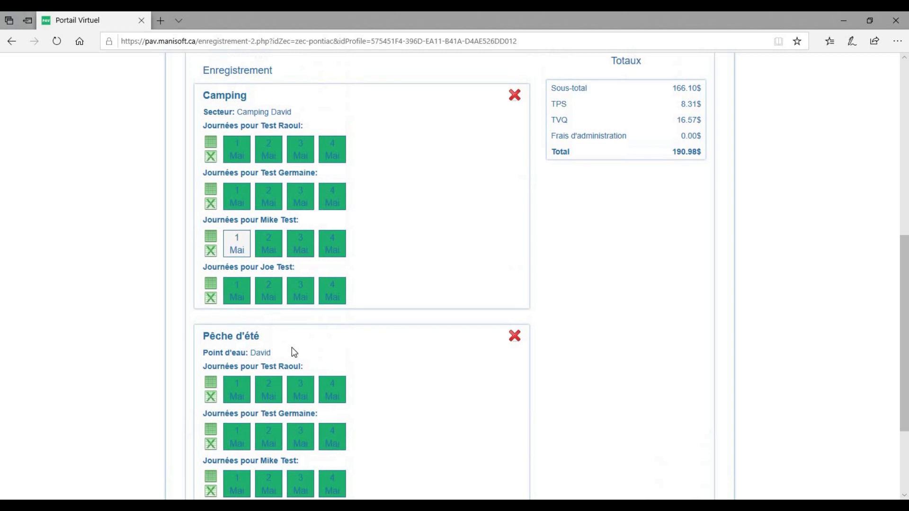
{"action": "scroll", "coordinate": [289, 332], "scroll_direction": "down", "scroll_amount": 3}
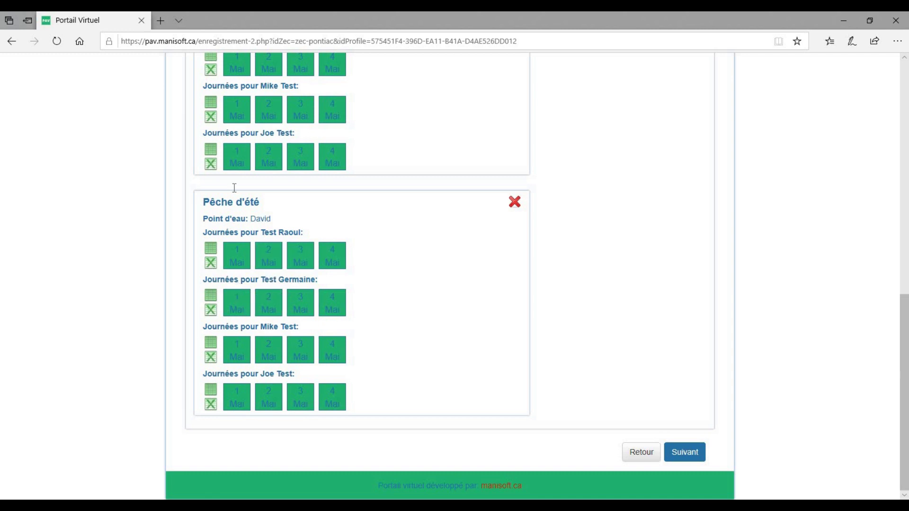
{"action": "left_click", "coordinate": [267, 310]}
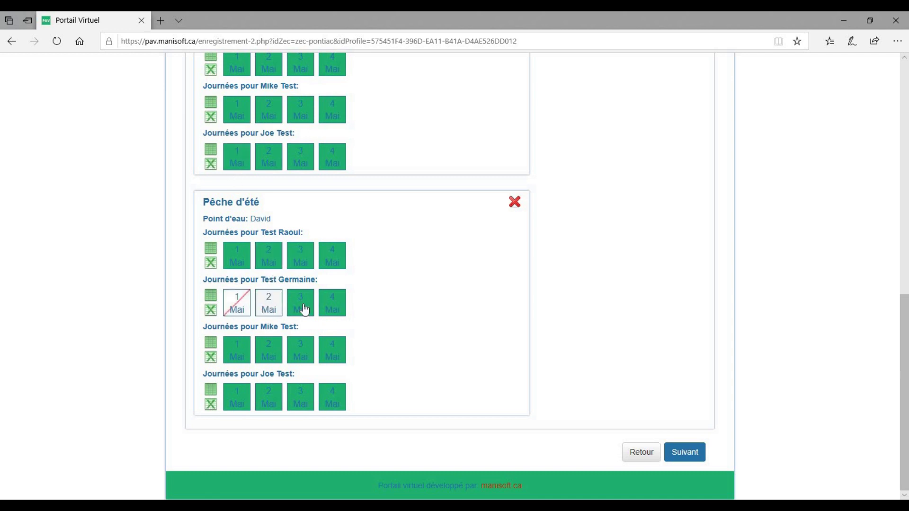
{"action": "left_click", "coordinate": [301, 305]}
{"action": "left_click", "coordinate": [332, 307]}
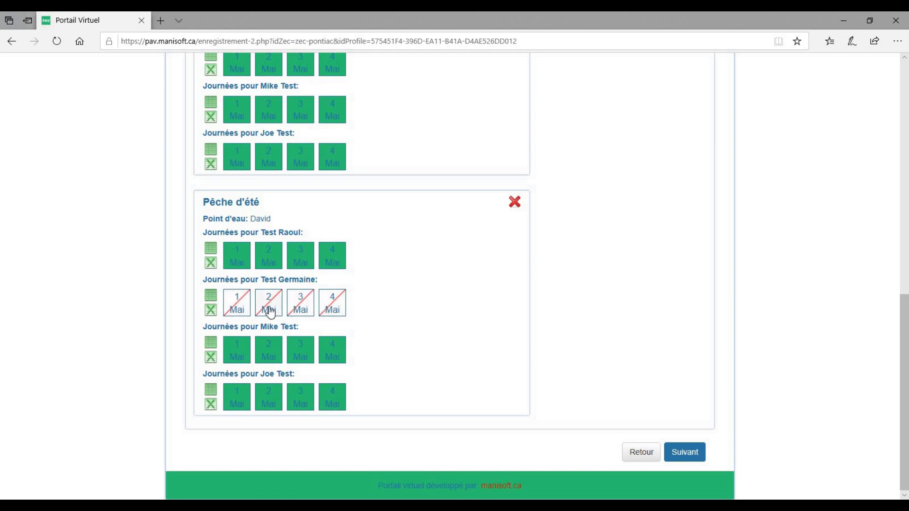
{"action": "left_click", "coordinate": [232, 357]}
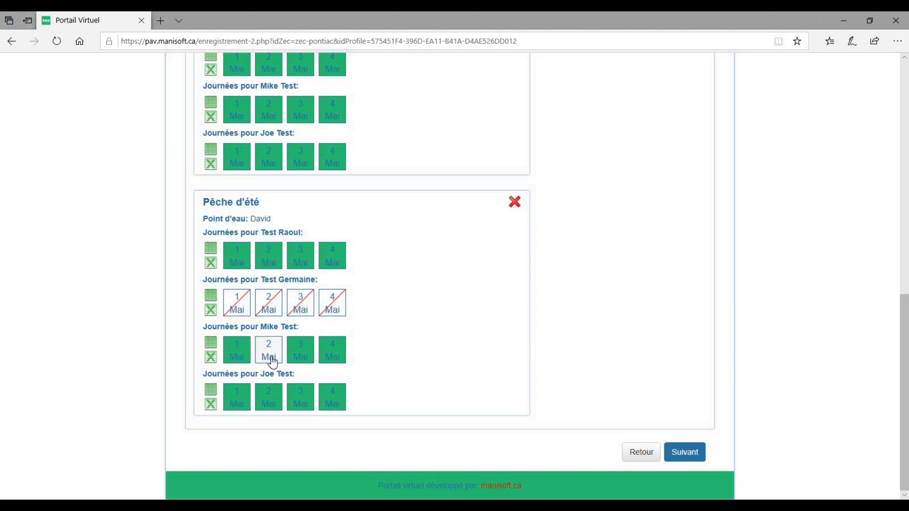
{"action": "left_click", "coordinate": [320, 358]}
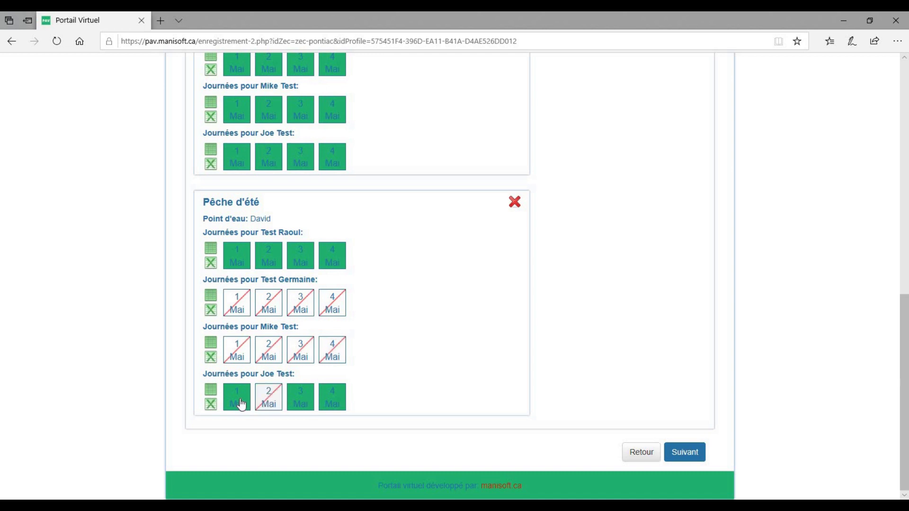
{"action": "left_click", "coordinate": [296, 402]}
{"action": "left_click", "coordinate": [333, 397]}
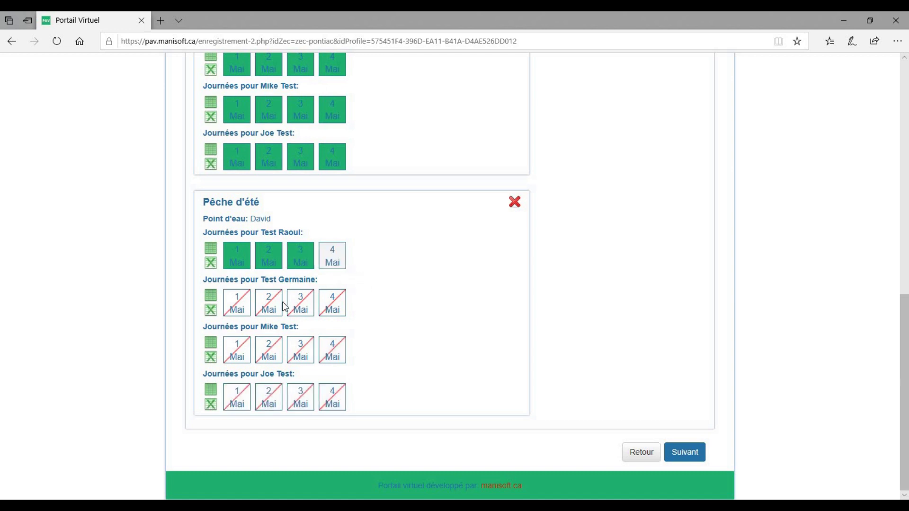
Step: Compare the billed activities and totals with the days selected for each person under Camping and Pêche d'été
{"action": "scroll", "coordinate": [382, 308], "scroll_direction": "up", "scroll_amount": 10}
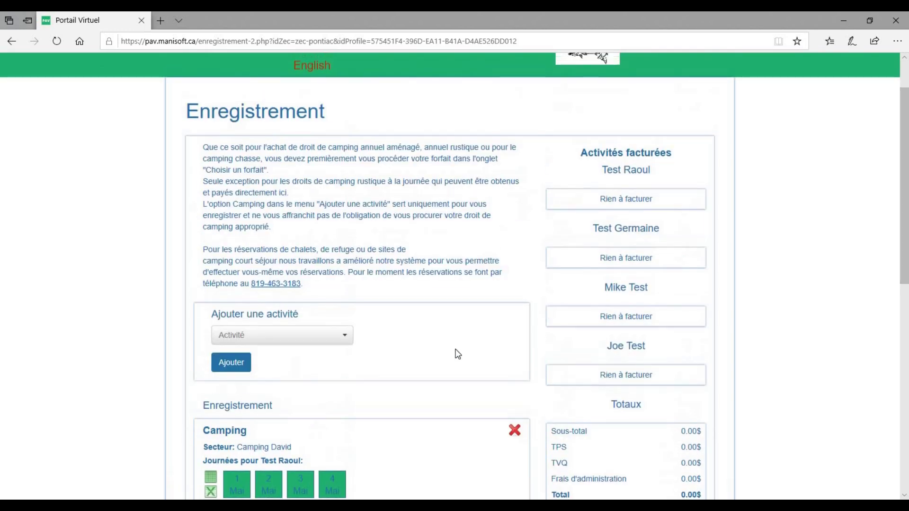
{"action": "scroll", "coordinate": [398, 342], "scroll_direction": "down", "scroll_amount": 5}
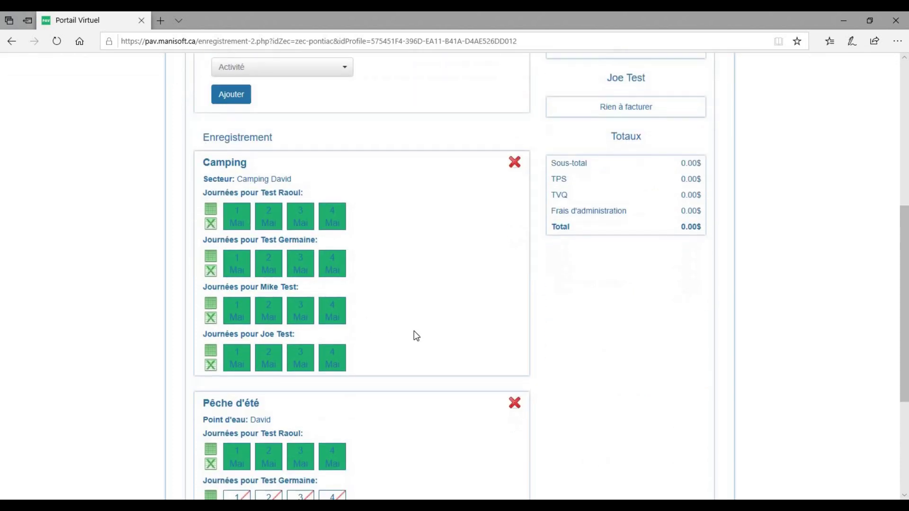
{"action": "scroll", "coordinate": [413, 331], "scroll_direction": "up", "scroll_amount": 3}
{"action": "scroll", "coordinate": [453, 312], "scroll_direction": "down", "scroll_amount": 5}
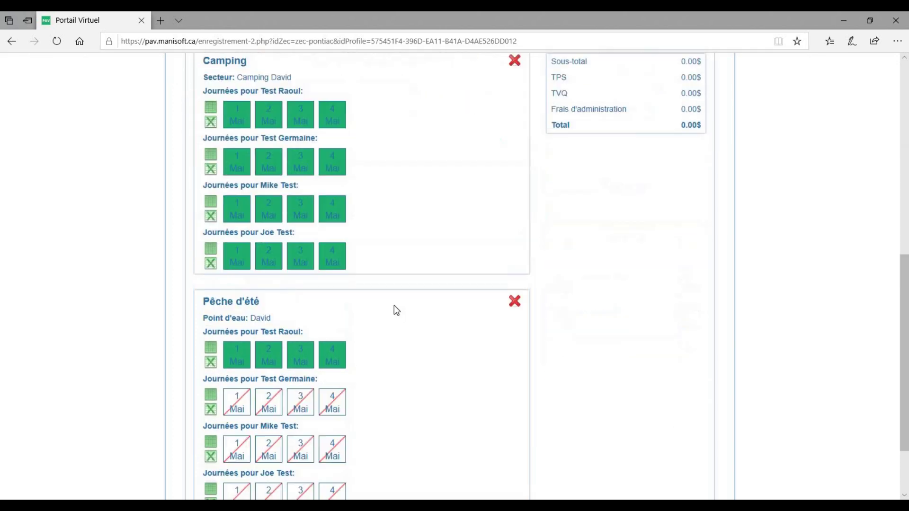
{"action": "scroll", "coordinate": [396, 311], "scroll_direction": "down", "scroll_amount": 2}
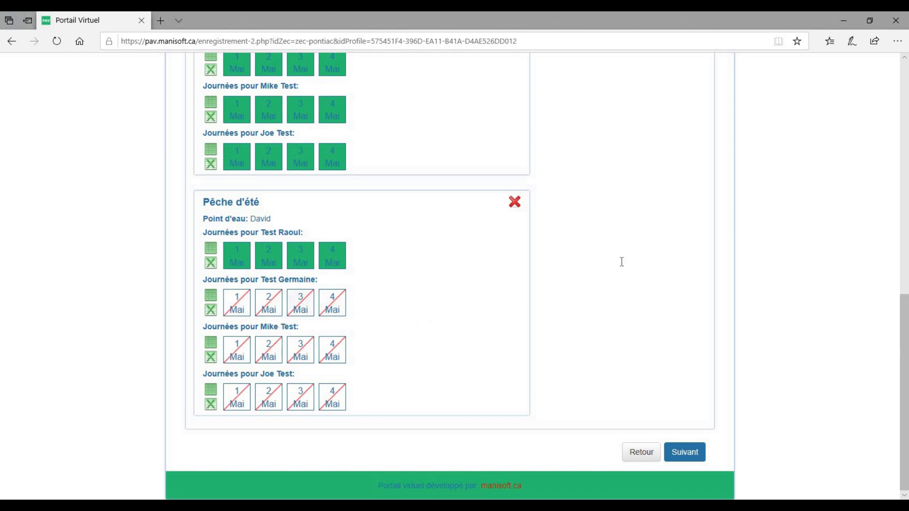
{"action": "scroll", "coordinate": [621, 261], "scroll_direction": "up", "scroll_amount": 10}
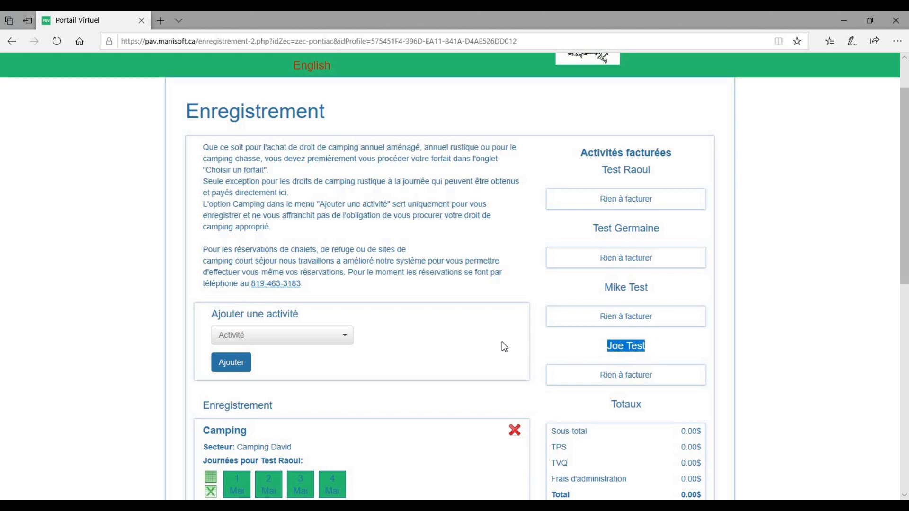
{"action": "scroll", "coordinate": [504, 343], "scroll_direction": "down", "scroll_amount": 10}
{"action": "scroll", "coordinate": [520, 343], "scroll_direction": "up", "scroll_amount": 5}
{"action": "scroll", "coordinate": [260, 371], "scroll_direction": "up", "scroll_amount": 4}
Step: Re-enable the brother's 1 May summer fishing day and check each person's billed activities
{"action": "scroll", "coordinate": [238, 405], "scroll_direction": "down", "scroll_amount": 8}
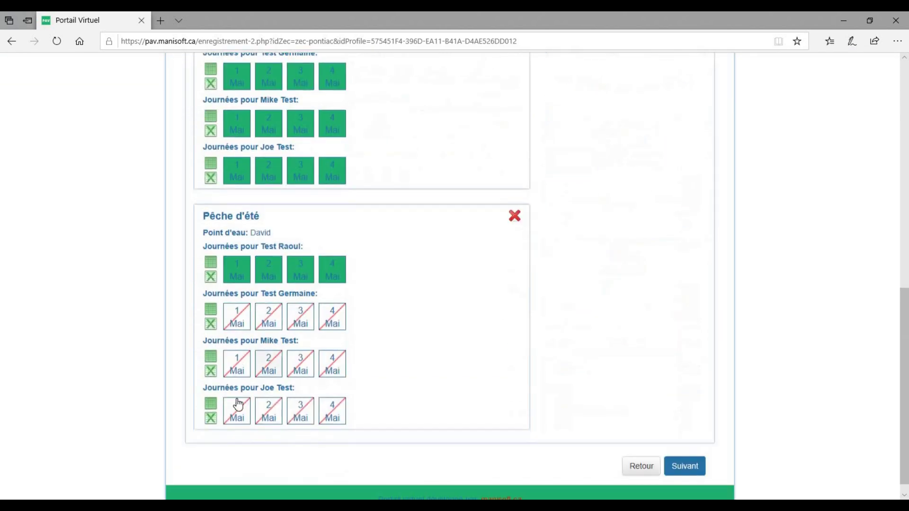
{"action": "left_click", "coordinate": [246, 403]}
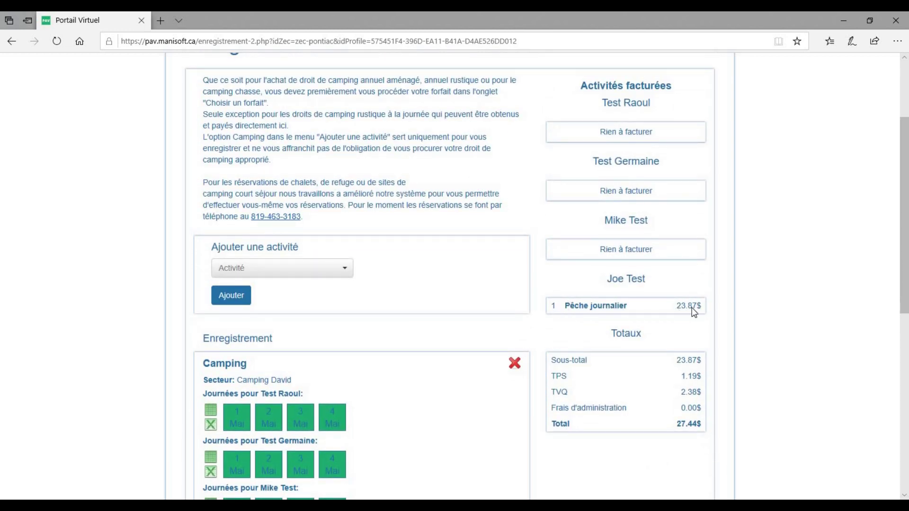
{"action": "left_click_drag", "start_coordinate": [650, 313], "coordinate": [698, 313]}
{"action": "triple_click", "coordinate": [648, 101]}
{"action": "left_click_drag", "start_coordinate": [590, 157], "coordinate": [648, 220]}
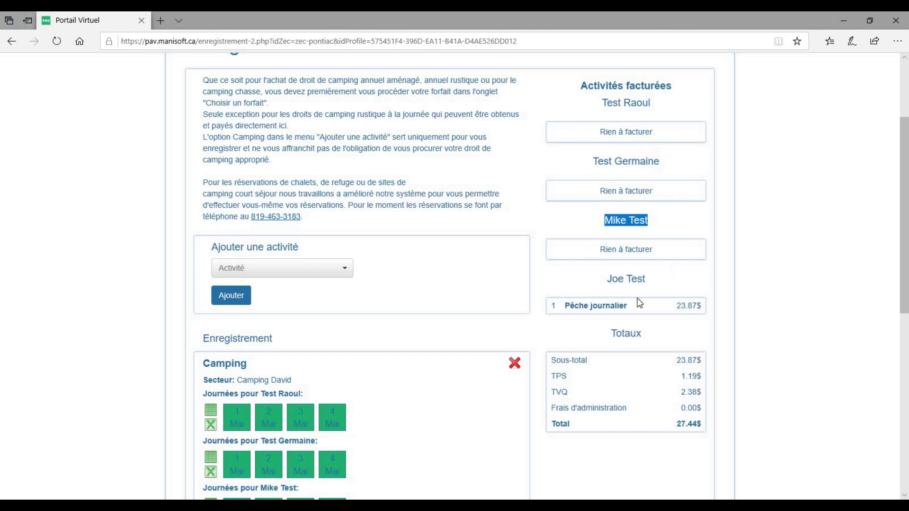
Step: Re-enable the brother's summer fishing days on 2 and 3 May and review the billed amounts
{"action": "scroll", "coordinate": [258, 366], "scroll_direction": "down", "scroll_amount": 8}
{"action": "left_click", "coordinate": [274, 407]}
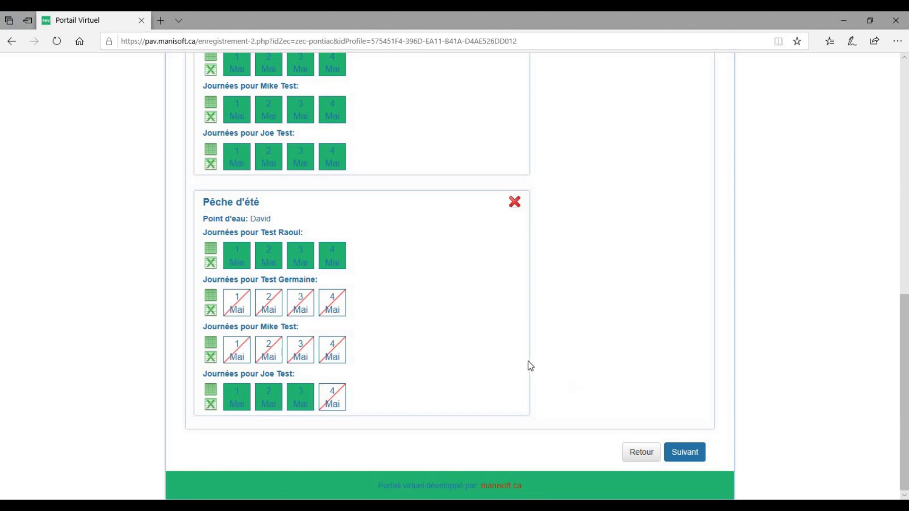
{"action": "scroll", "coordinate": [527, 364], "scroll_direction": "up", "scroll_amount": 8}
{"action": "scroll", "coordinate": [397, 364], "scroll_direction": "down", "scroll_amount": 8}
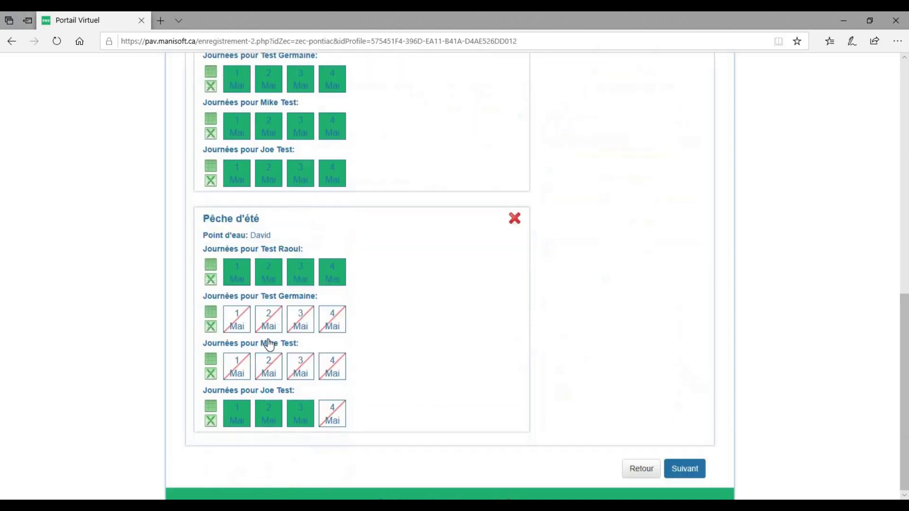
{"action": "scroll", "coordinate": [649, 226], "scroll_direction": "up", "scroll_amount": 8}
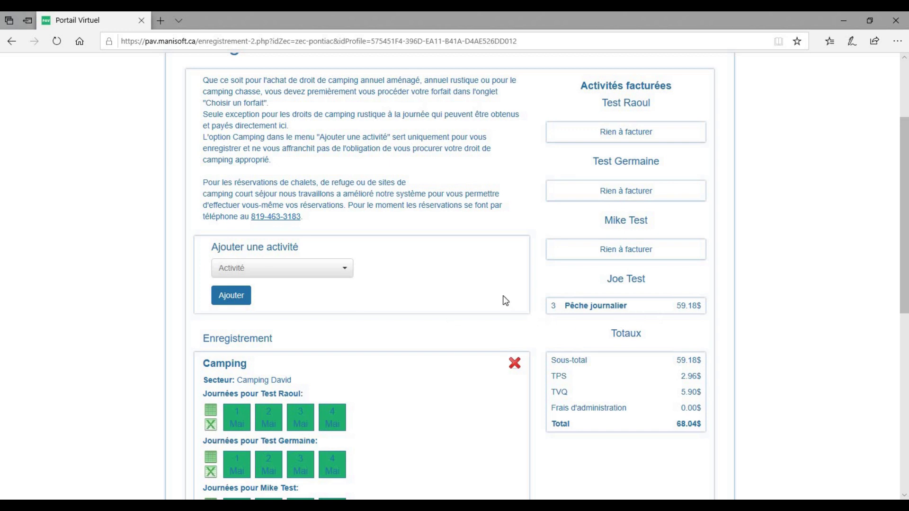
{"action": "scroll", "coordinate": [615, 327], "scroll_direction": "down", "scroll_amount": 4}
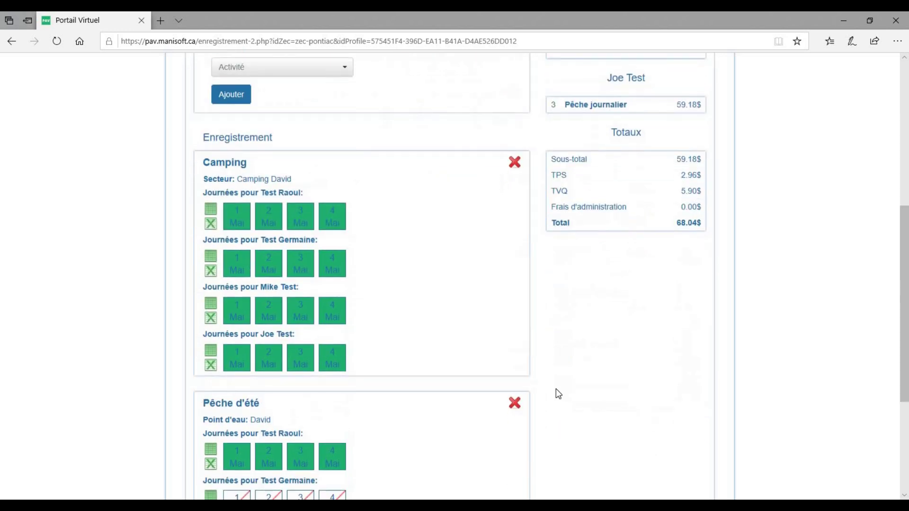
Step: Exclude the brother's summer fishing days on 1, 2 and 3 May again
{"action": "scroll", "coordinate": [555, 392], "scroll_direction": "down", "scroll_amount": 4}
{"action": "left_click", "coordinate": [296, 404]}
{"action": "left_click", "coordinate": [266, 405]}
{"action": "left_click", "coordinate": [242, 405]}
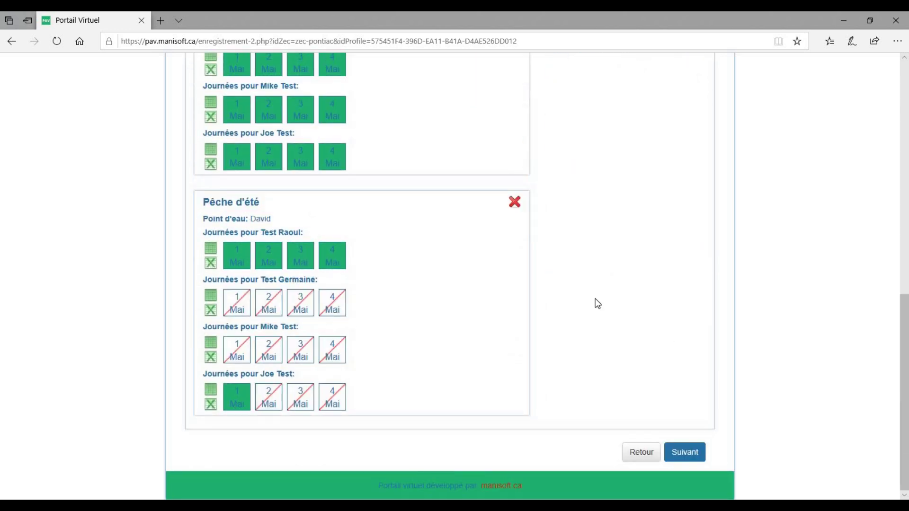
Step: Submit the activities and confirm the billed activities summary to complete the registration
{"action": "scroll", "coordinate": [616, 301], "scroll_direction": "up", "scroll_amount": 7}
{"action": "left_click", "coordinate": [698, 456]}
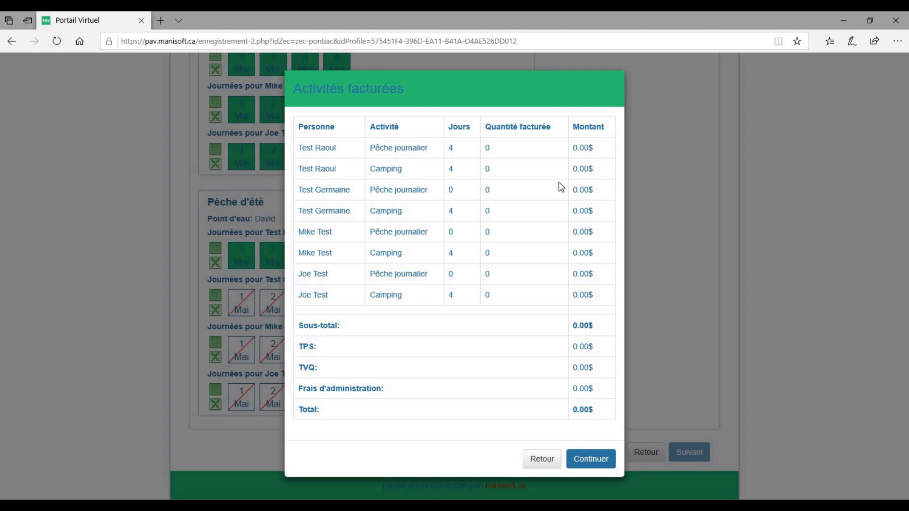
{"action": "left_click", "coordinate": [592, 456]}
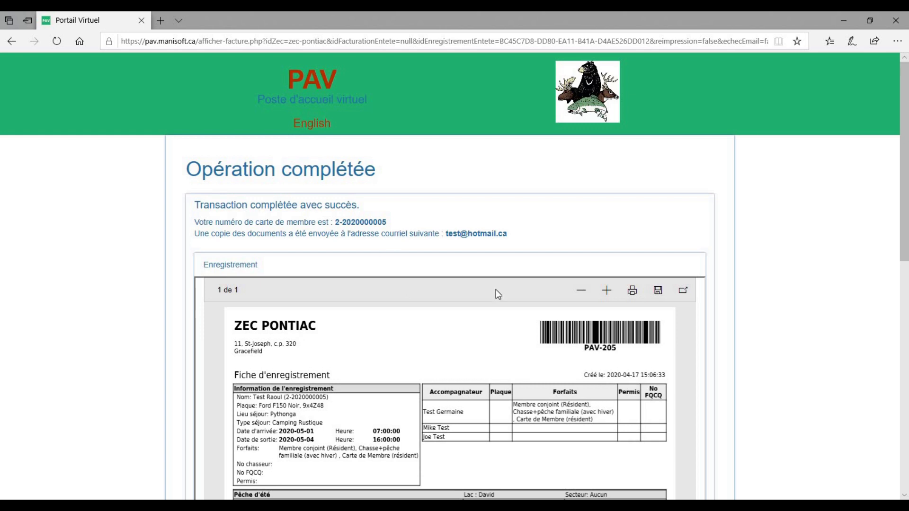
Step: Review the registration sheet's stay information, companions, activities, fishing statistics table and closing notices
{"action": "scroll", "coordinate": [513, 299], "scroll_direction": "down", "scroll_amount": 1}
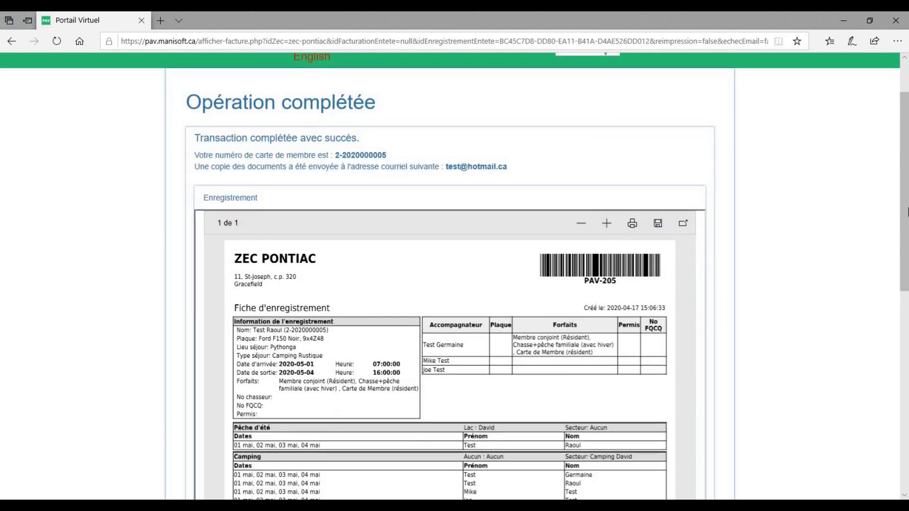
{"action": "left_click_drag", "start_coordinate": [901, 220], "coordinate": [896, 311]}
{"action": "scroll", "coordinate": [704, 158], "scroll_direction": "up", "scroll_amount": 3}
{"action": "left_click_drag", "start_coordinate": [507, 185], "coordinate": [444, 186]}
{"action": "left_click_drag", "start_coordinate": [900, 214], "coordinate": [899, 271]}
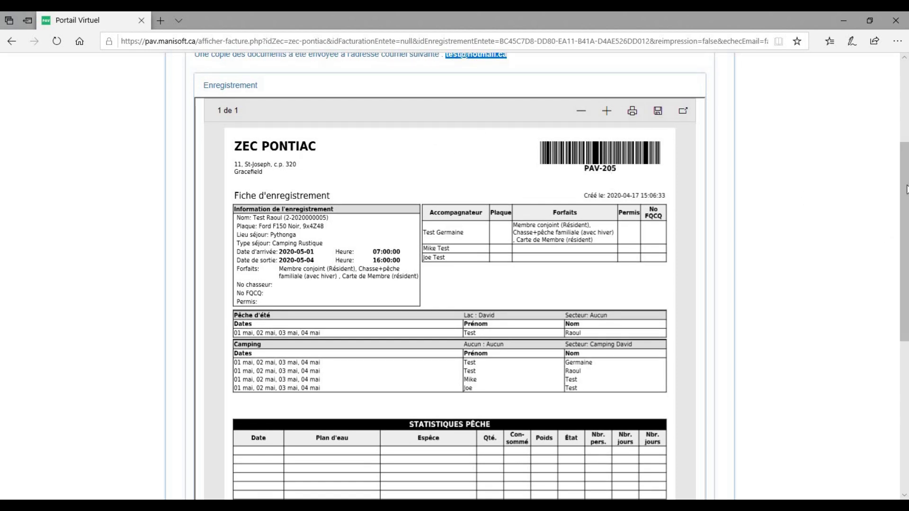
{"action": "scroll", "coordinate": [904, 203], "scroll_direction": "down", "scroll_amount": 1}
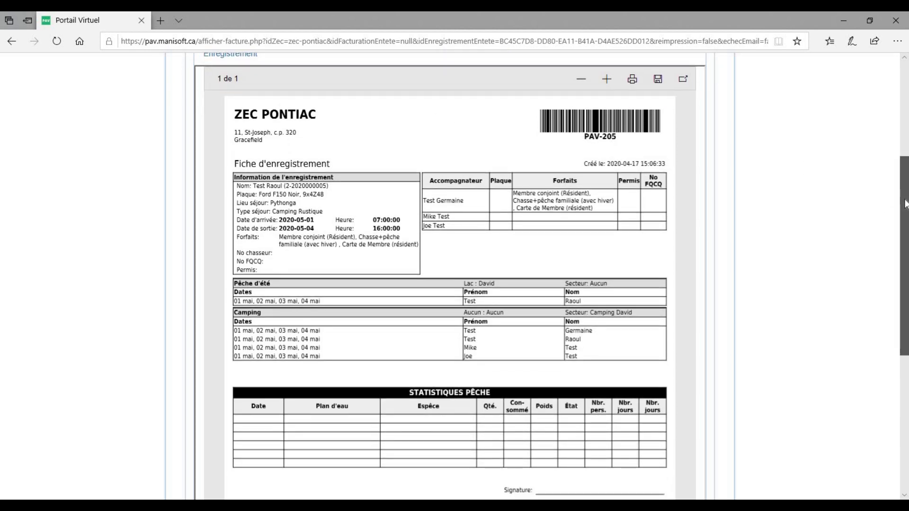
{"action": "left_click_drag", "start_coordinate": [904, 204], "coordinate": [900, 284]}
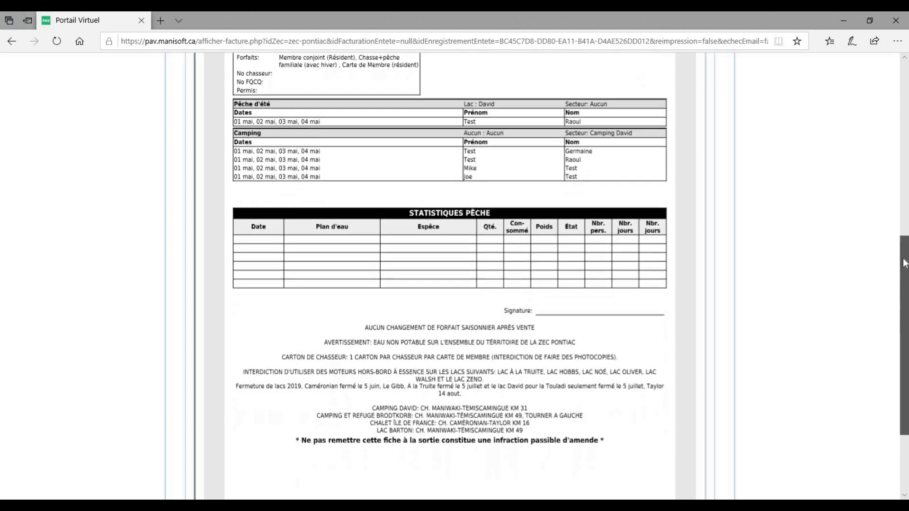
{"action": "scroll", "coordinate": [585, 279], "scroll_direction": "up", "scroll_amount": 5}
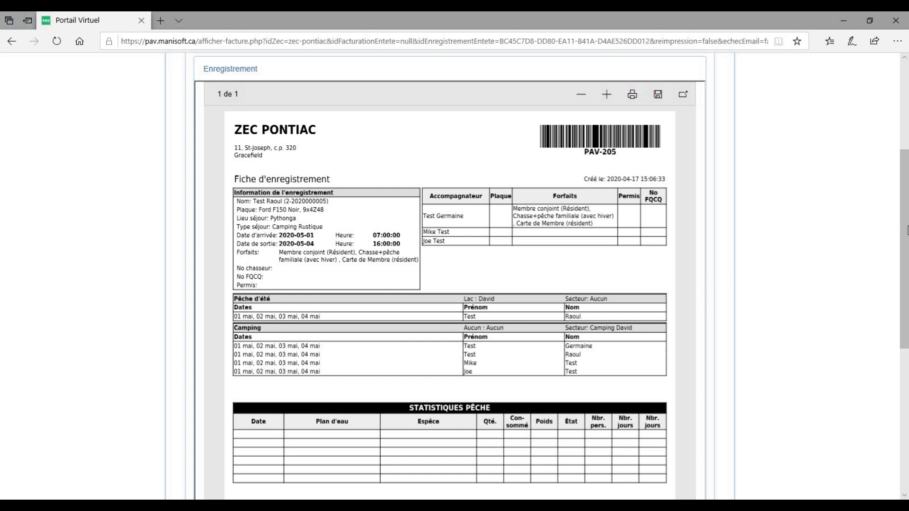
Step: Check the e-mail address receiving the document copies and the registration sheet's print option
{"action": "scroll", "coordinate": [594, 200], "scroll_direction": "up", "scroll_amount": 3}
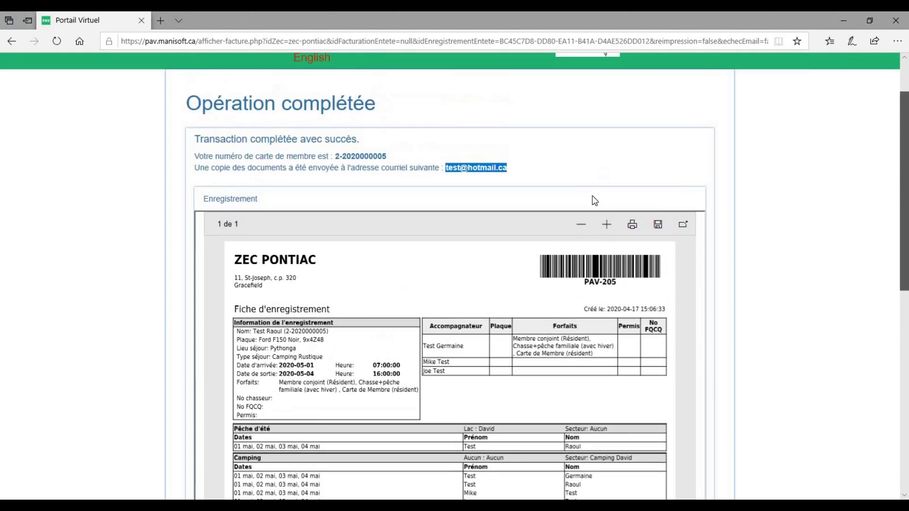
{"action": "left_click_drag", "start_coordinate": [515, 204], "coordinate": [444, 201]}
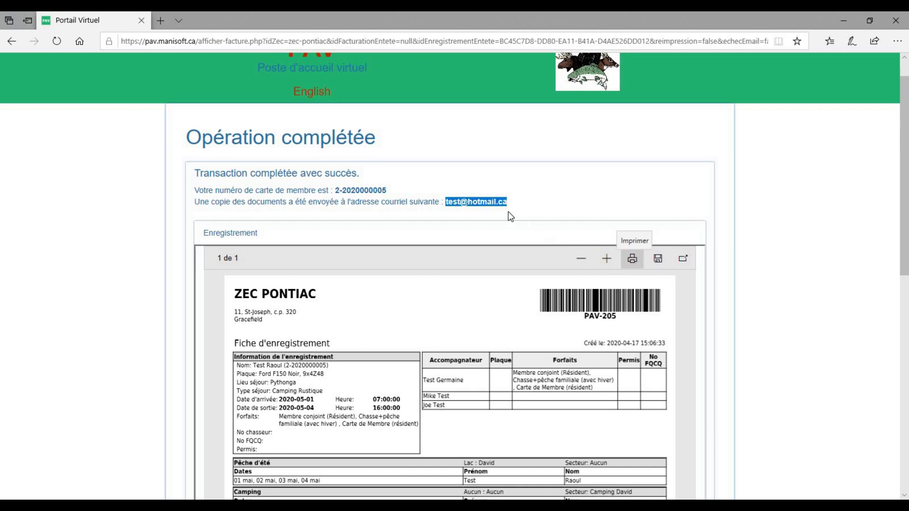
{"action": "left_click_drag", "start_coordinate": [521, 207], "coordinate": [449, 208]}
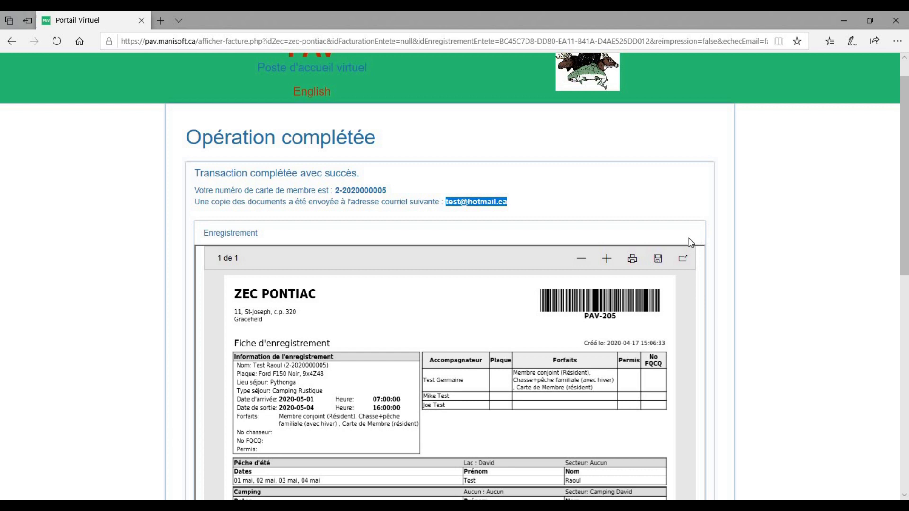
Step: Finish the completed registration transaction and open the list of registrations that can be closed
{"action": "scroll", "coordinate": [564, 247], "scroll_direction": "down", "scroll_amount": 10}
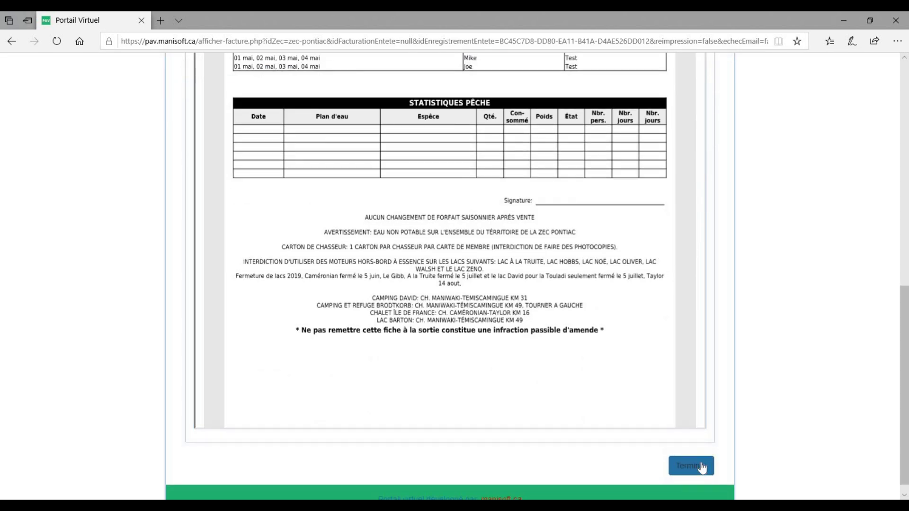
{"action": "left_click", "coordinate": [701, 467]}
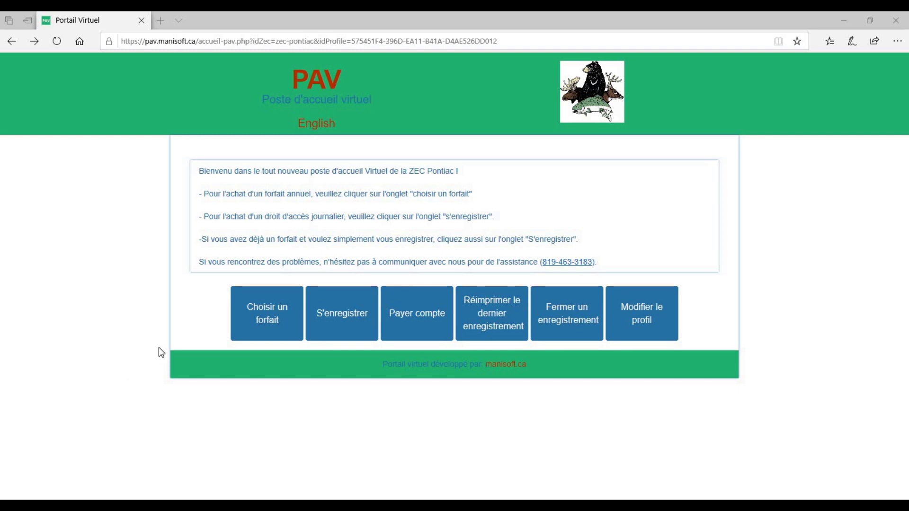
{"action": "left_click", "coordinate": [558, 331]}
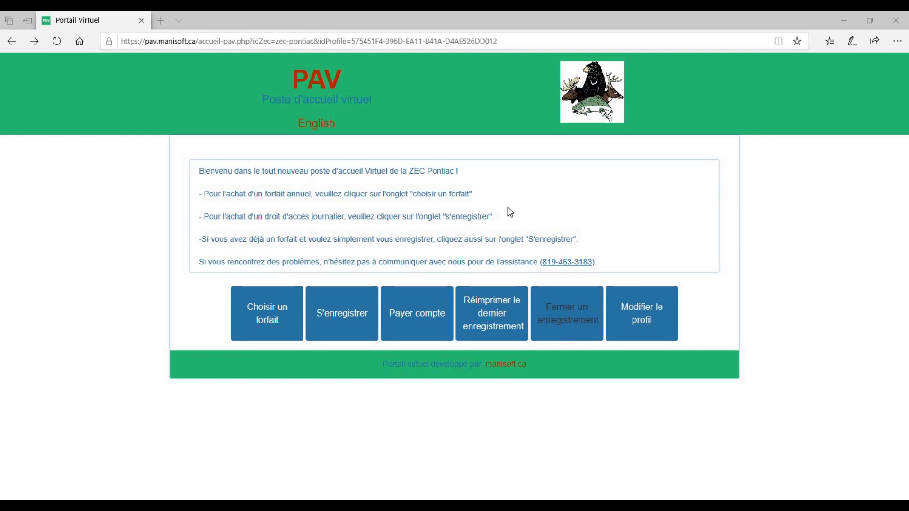
{"action": "left_click", "coordinate": [569, 334]}
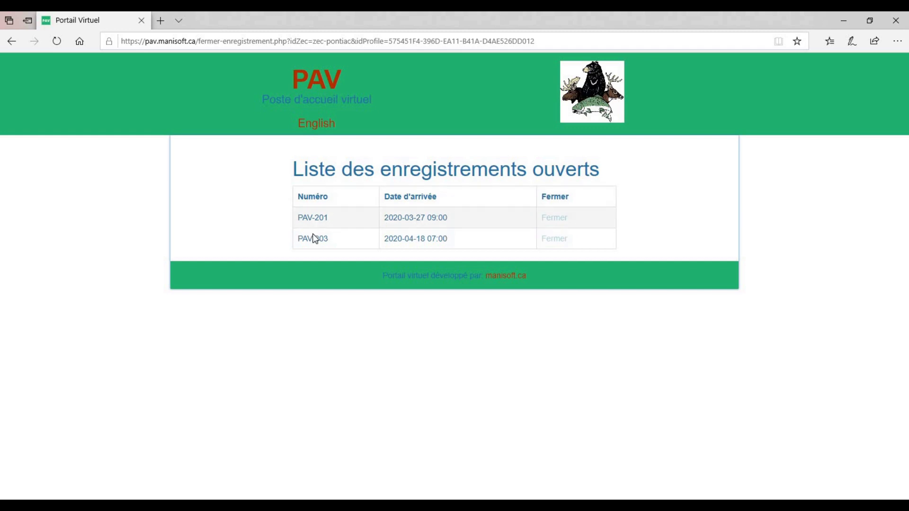
Step: Open the registration with arrival date 2020-03-27 for closing and set its exit to 28/03/2020 at 16:00
{"action": "left_click", "coordinate": [561, 223]}
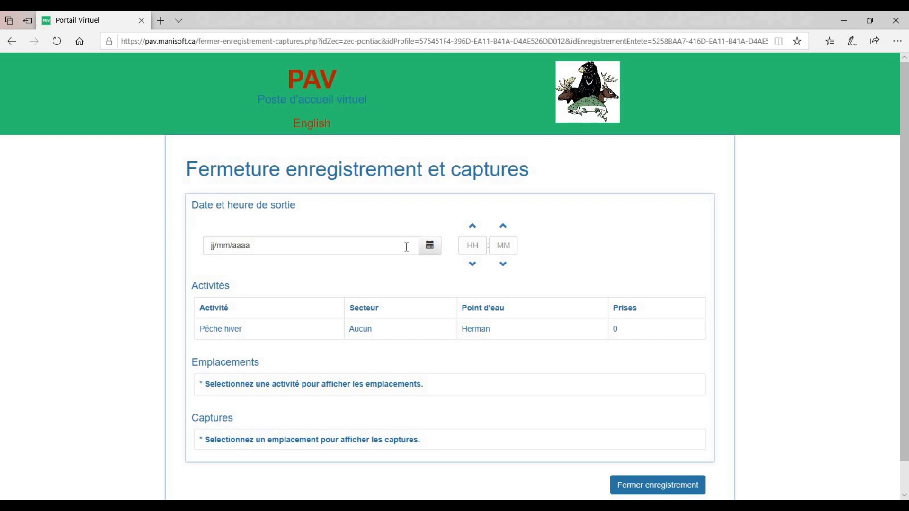
{"action": "left_click", "coordinate": [432, 253]}
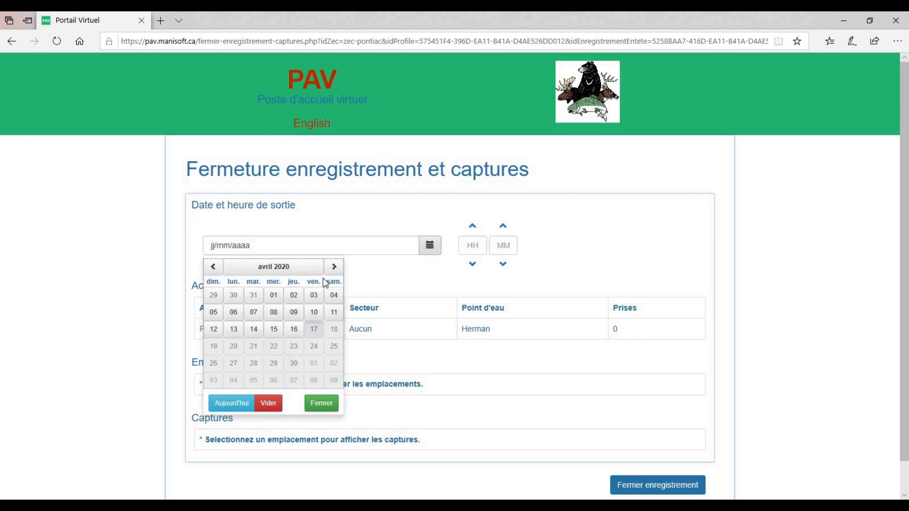
{"action": "left_click", "coordinate": [213, 267]}
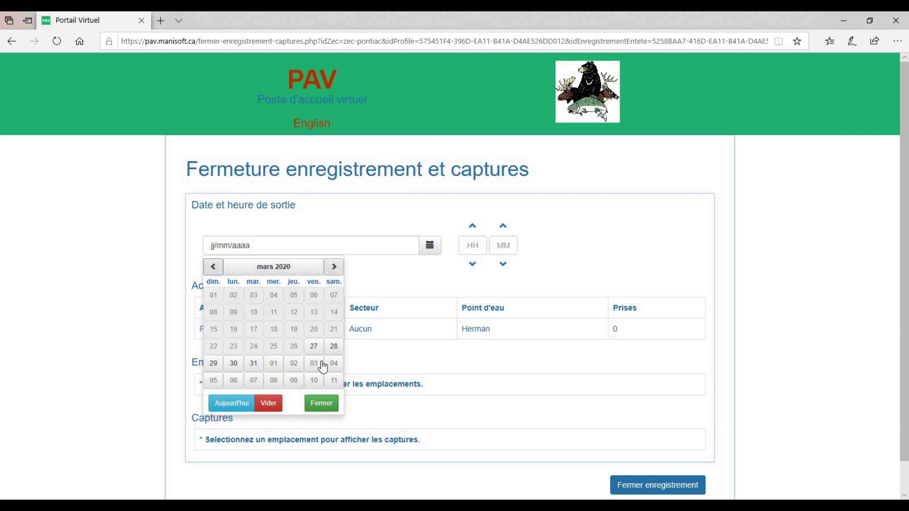
{"action": "left_click", "coordinate": [333, 346]}
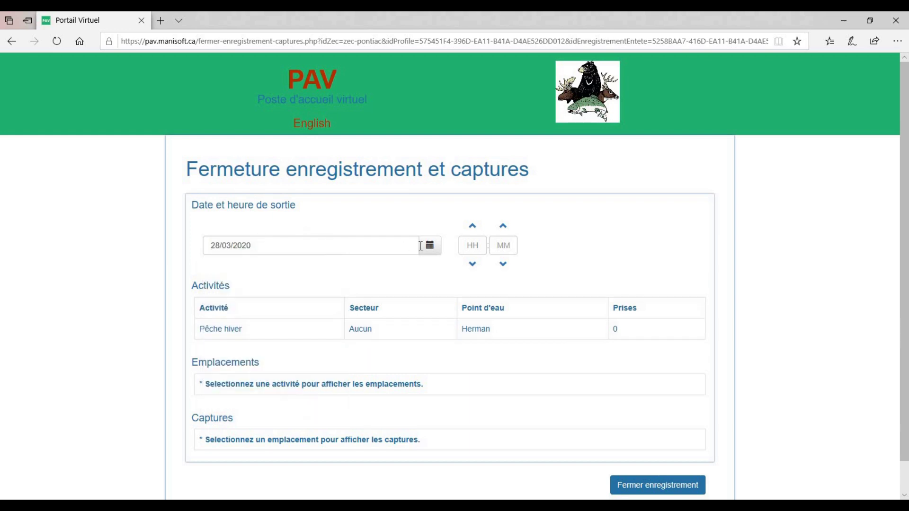
{"action": "left_click", "coordinate": [479, 247]}
{"action": "type", "text": "16"}
Step: Select the Pêche hiver activity at Herman to show its locations
{"action": "left_click", "coordinate": [230, 340]}
{"action": "scroll", "coordinate": [239, 290], "scroll_direction": "down", "scroll_amount": 1}
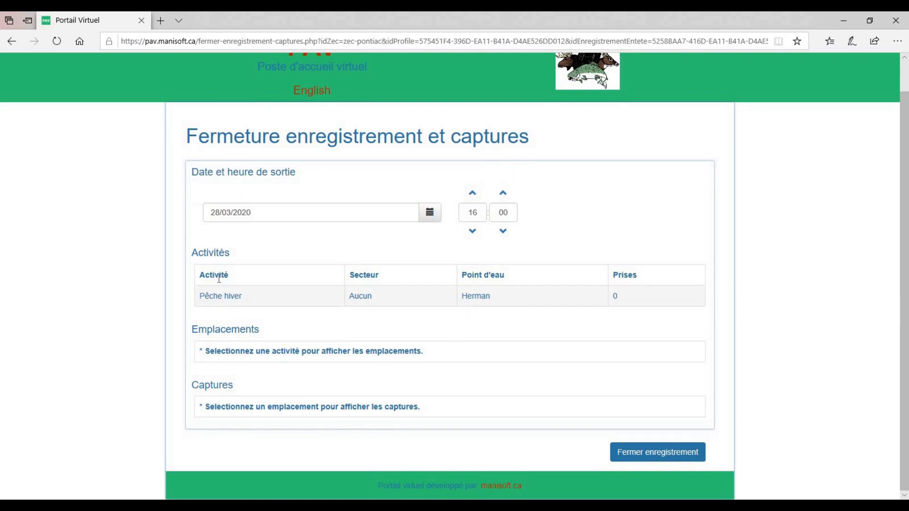
{"action": "left_click", "coordinate": [282, 302]}
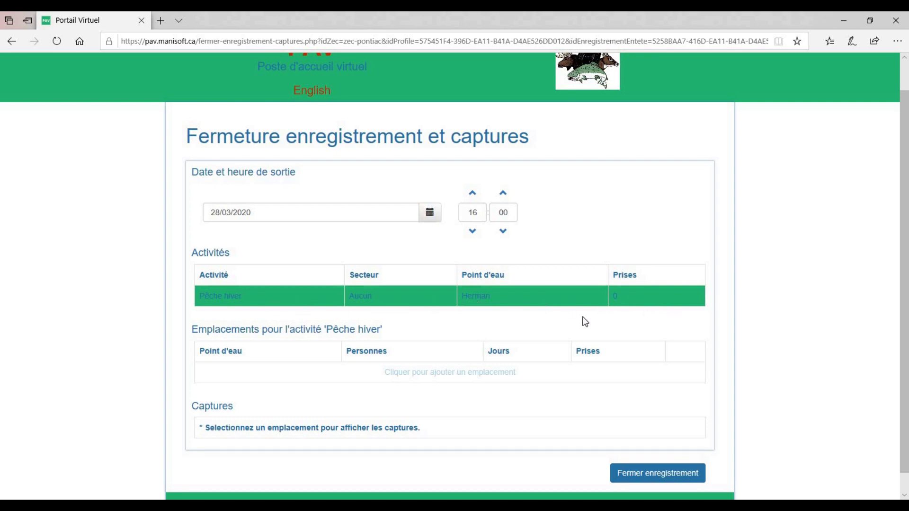
{"action": "scroll", "coordinate": [232, 322], "scroll_direction": "down", "scroll_amount": 1}
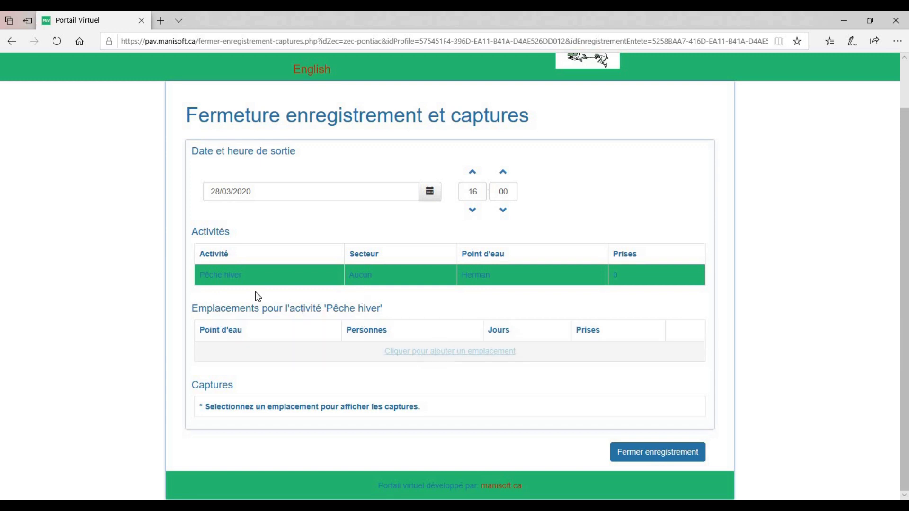
Step: Add a location to the Pêche hiver activity with water body Hobbs, 1 person and 1 day
{"action": "left_click", "coordinate": [264, 362]}
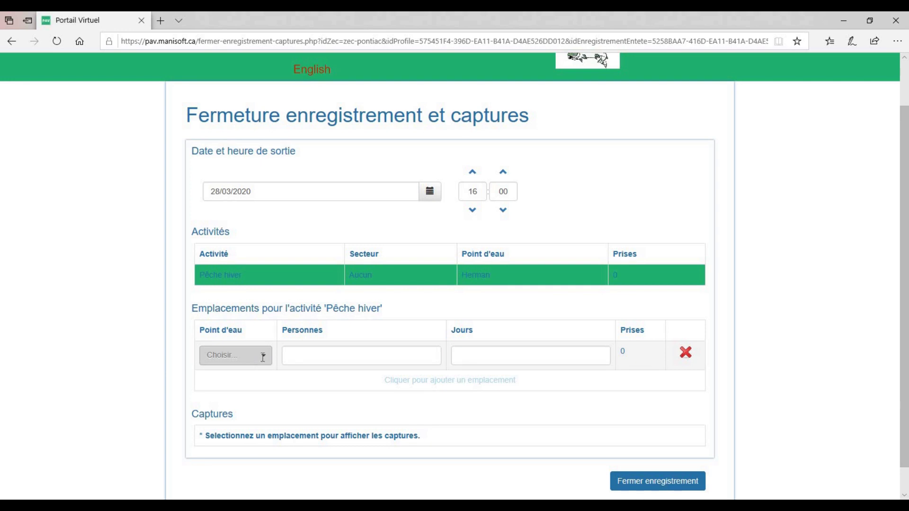
{"action": "left_click", "coordinate": [263, 356]}
{"action": "type", "text": "ho"}
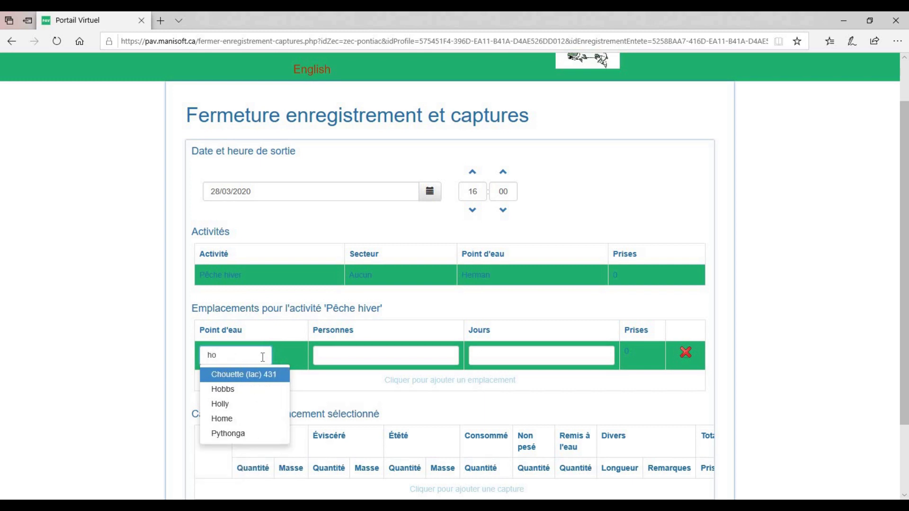
{"action": "key", "text": "Down"}
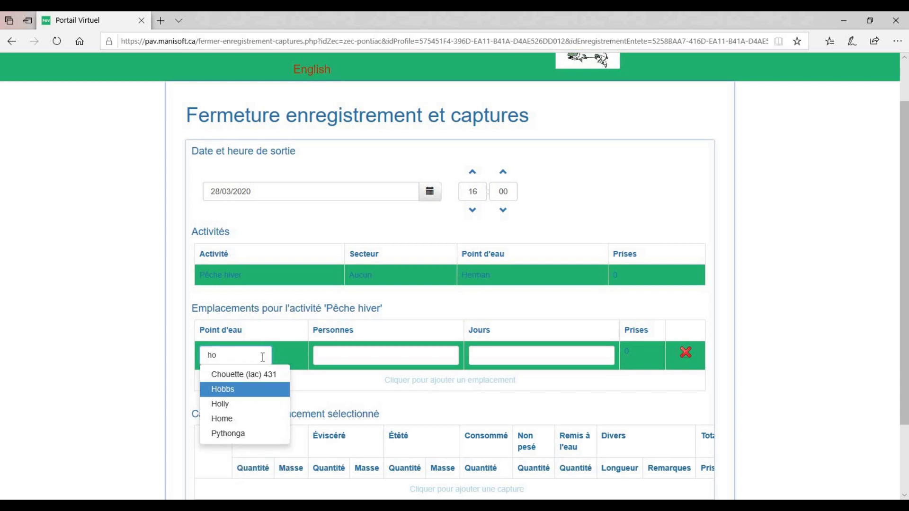
{"action": "key", "text": "Return"}
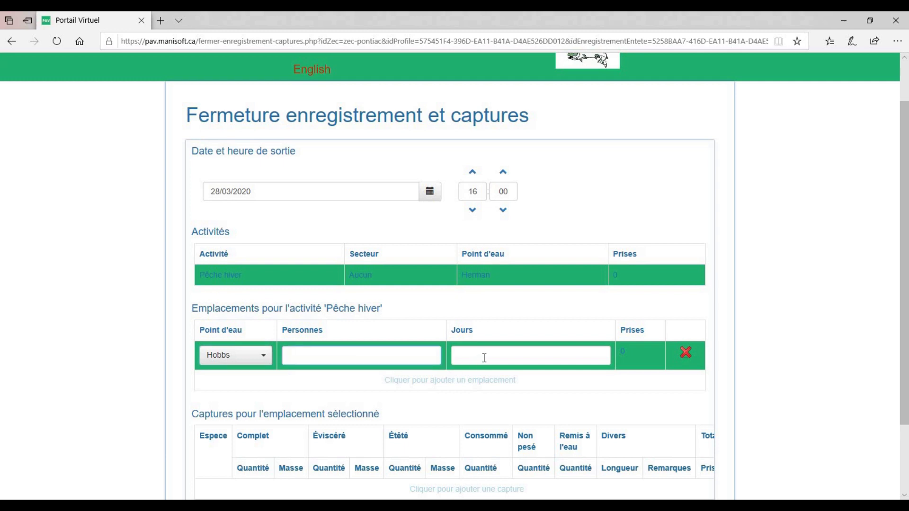
{"action": "left_click", "coordinate": [515, 360]}
{"action": "type", "text": "1"}
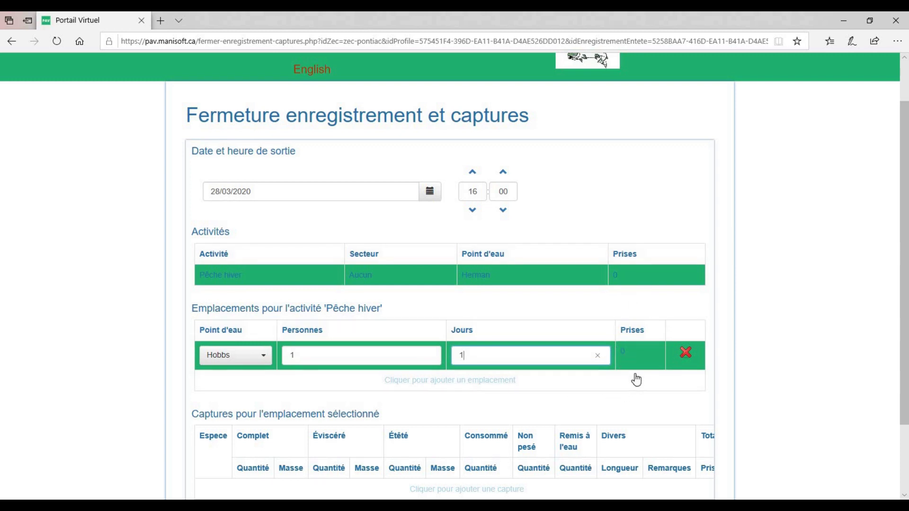
Step: Add a capture for the Hobbs location with the species Omble de fontaine
{"action": "scroll", "coordinate": [634, 377], "scroll_direction": "down", "scroll_amount": 2}
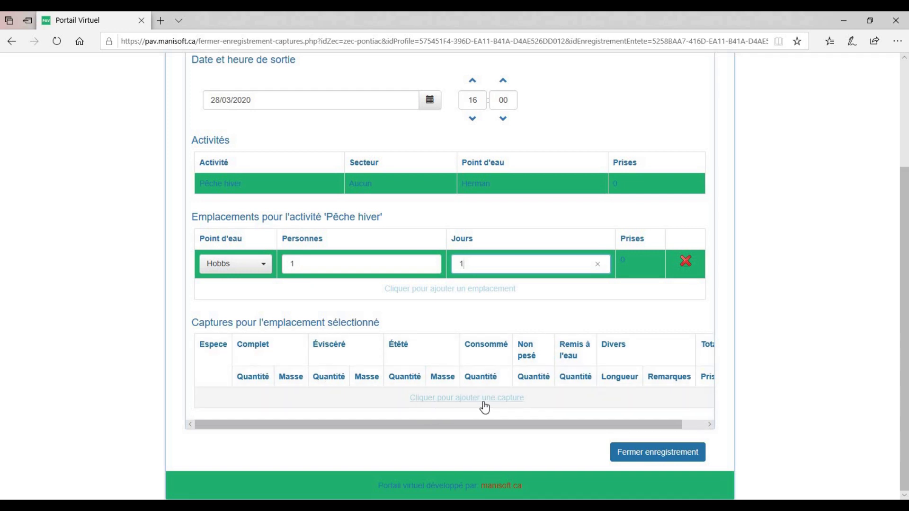
{"action": "left_click", "coordinate": [444, 398]}
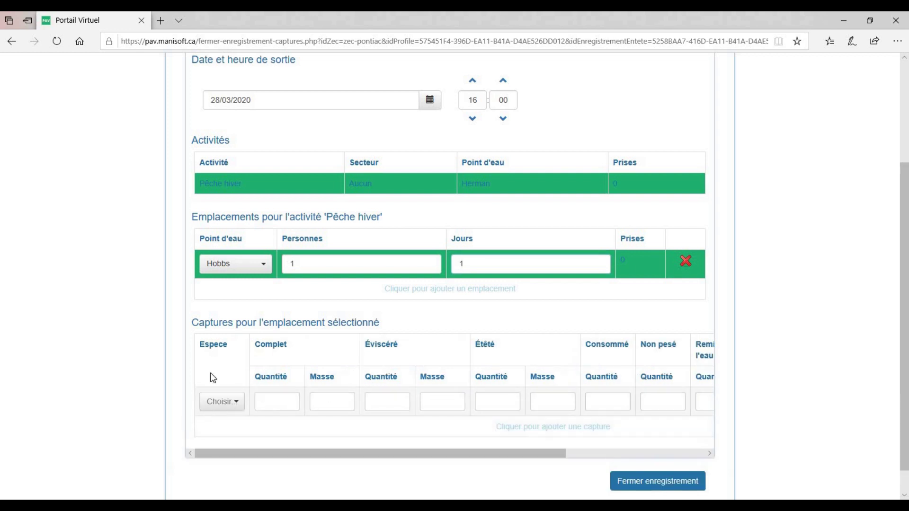
{"action": "left_click", "coordinate": [233, 401]}
{"action": "scroll", "coordinate": [265, 364], "scroll_direction": "down", "scroll_amount": 2}
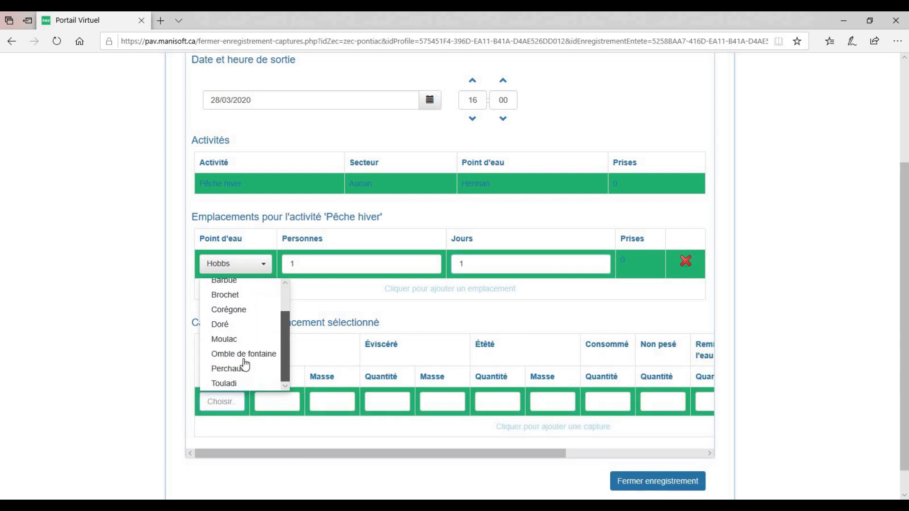
{"action": "left_click", "coordinate": [260, 358]}
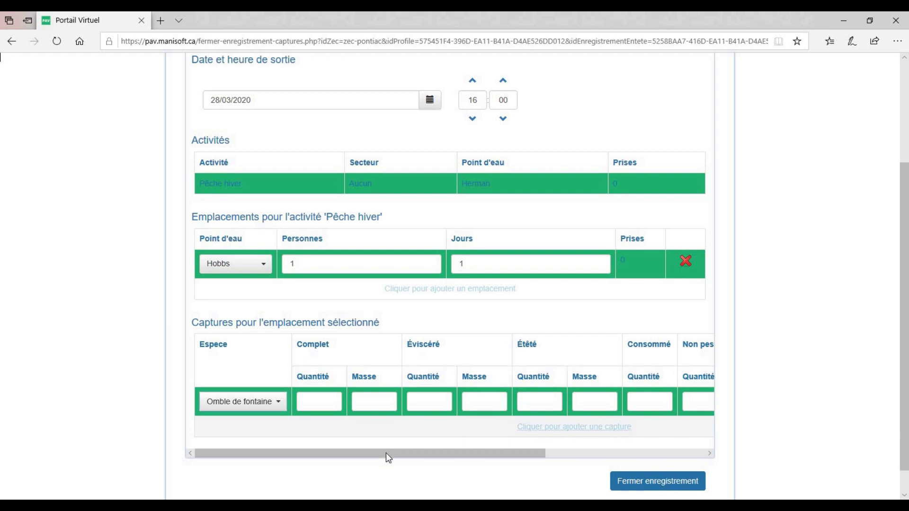
Step: Look over the capture columns and enter quantities of 1 whole (Complet) and 2 gutted (Éviscéré) for Omble de fontaine
{"action": "scroll", "coordinate": [411, 453], "scroll_direction": "right", "scroll_amount": 3}
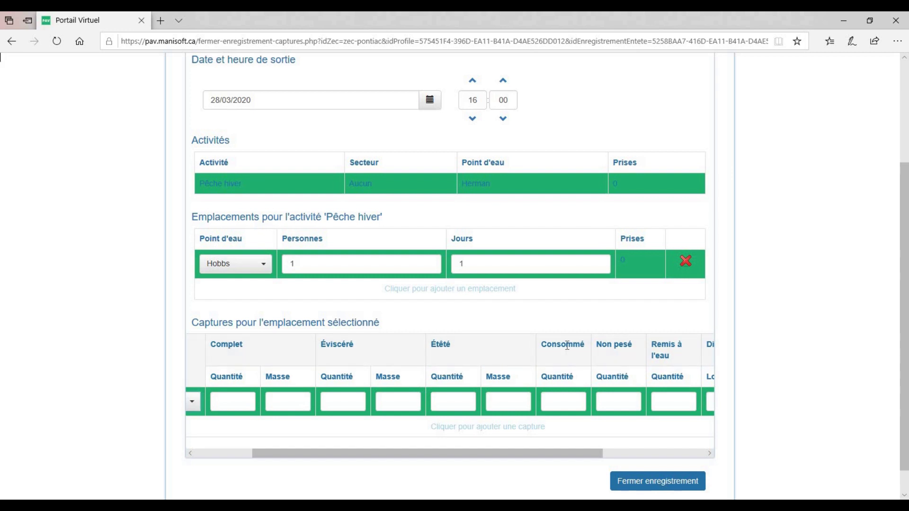
{"action": "scroll", "coordinate": [587, 451], "scroll_direction": "right", "scroll_amount": 3}
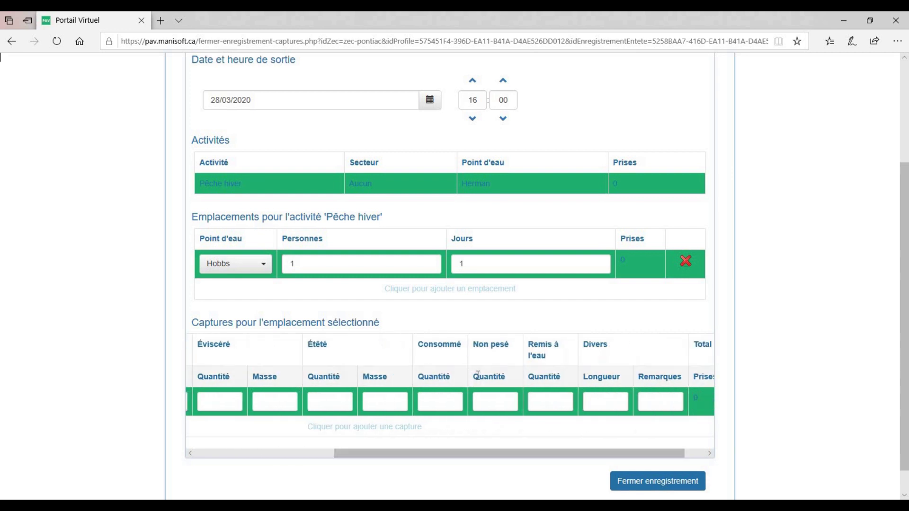
{"action": "left_click_drag", "start_coordinate": [611, 452], "coordinate": [632, 453]}
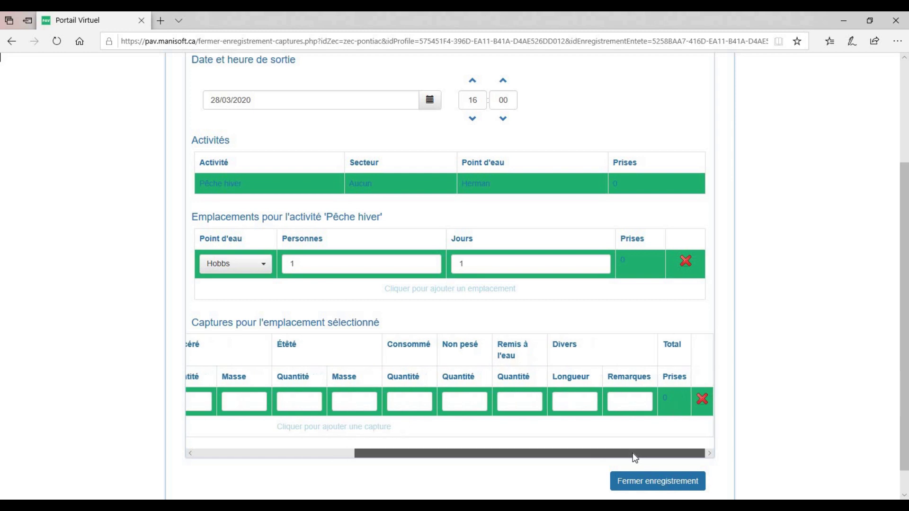
{"action": "left_click_drag", "start_coordinate": [493, 452], "coordinate": [331, 452]}
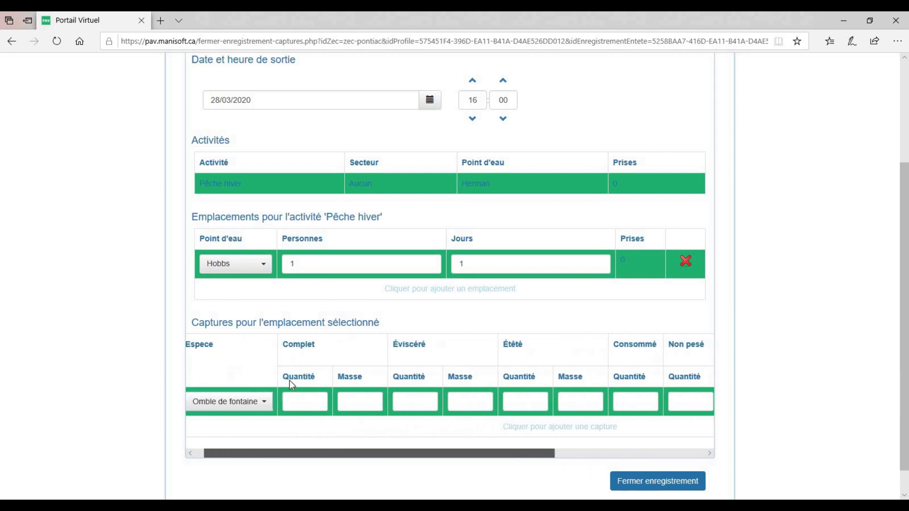
{"action": "left_click", "coordinate": [327, 406]}
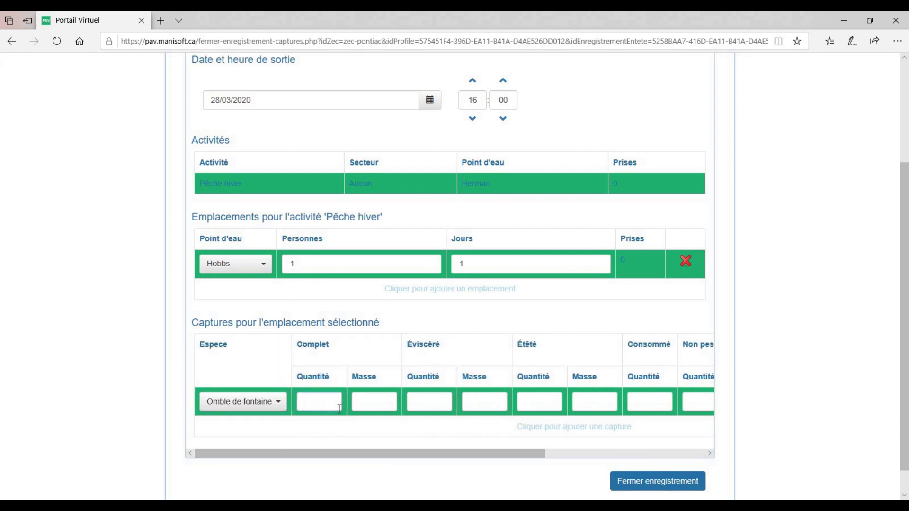
{"action": "left_click", "coordinate": [431, 407]}
{"action": "type", "text": "2"}
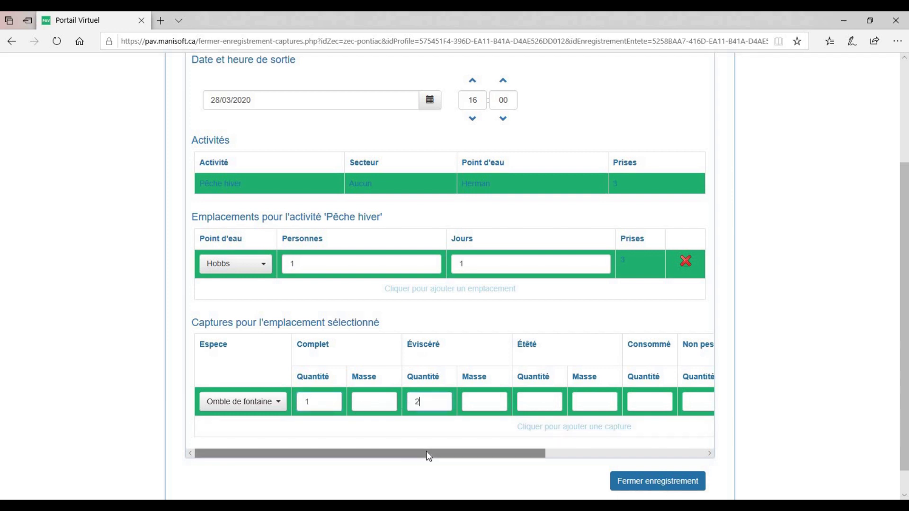
Step: Enter quantities of 2 consumed (Consommé) and 1 released (Remis à l'eau) for the Omble de fontaine capture
{"action": "left_click_drag", "start_coordinate": [450, 453], "coordinate": [567, 455]}
{"action": "left_click", "coordinate": [482, 408]}
{"action": "type", "text": "2"}
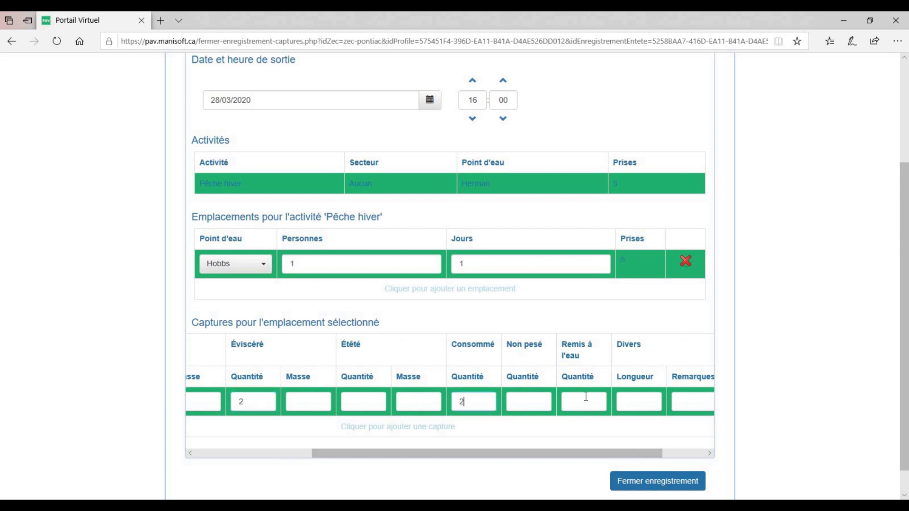
{"action": "left_click", "coordinate": [586, 399]}
{"action": "type", "text": "1"}
{"action": "left_click", "coordinate": [675, 454]}
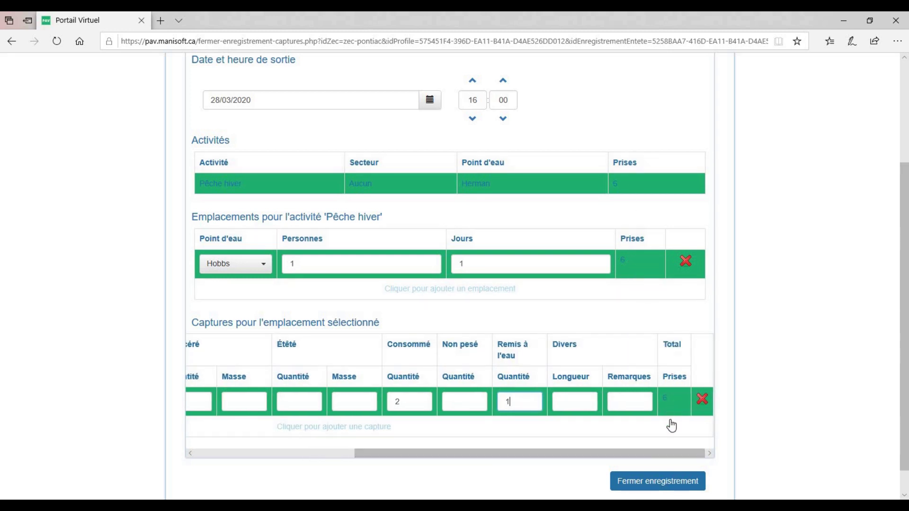
{"action": "left_click_drag", "start_coordinate": [516, 453], "coordinate": [264, 379]}
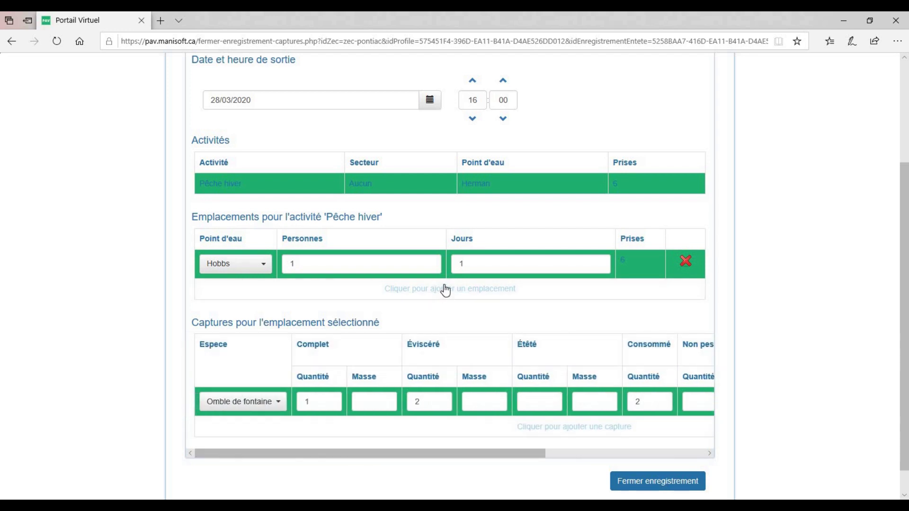
Step: Add a second Pêche hiver location with water body Du Dépôt, 1 person and 1 day
{"action": "left_click", "coordinate": [482, 290]}
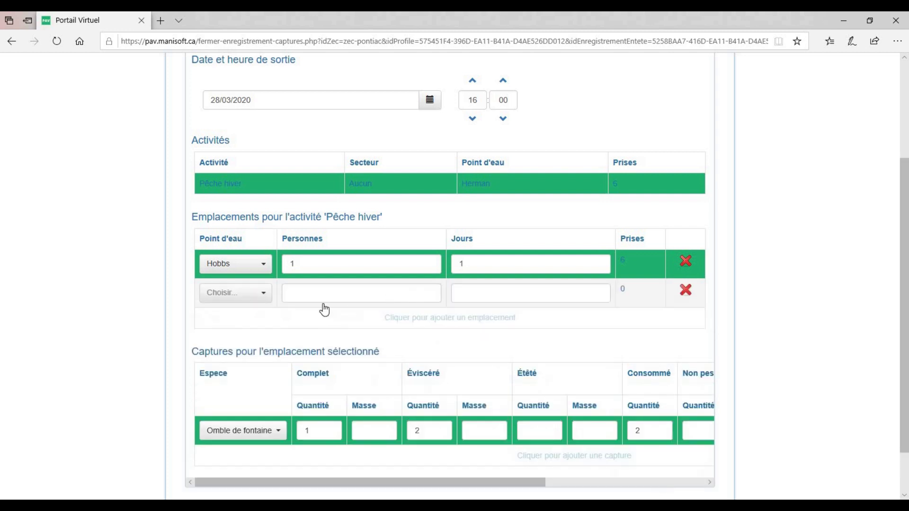
{"action": "left_click", "coordinate": [266, 295]}
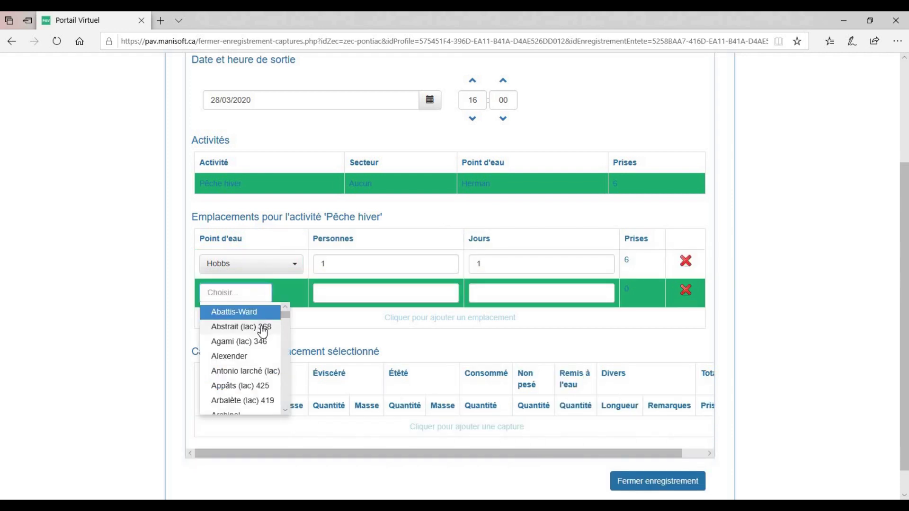
{"action": "type", "text": "du d"}
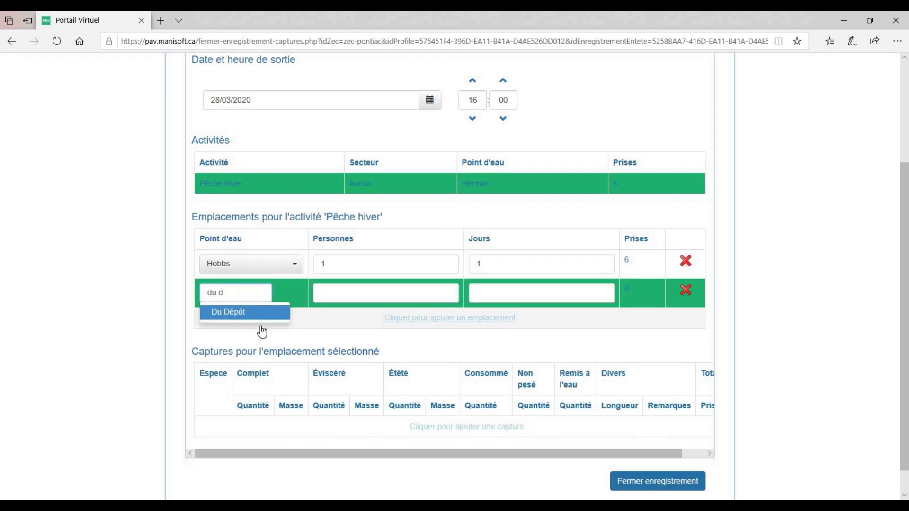
{"action": "key", "text": "Return"}
{"action": "left_click", "coordinate": [368, 294]}
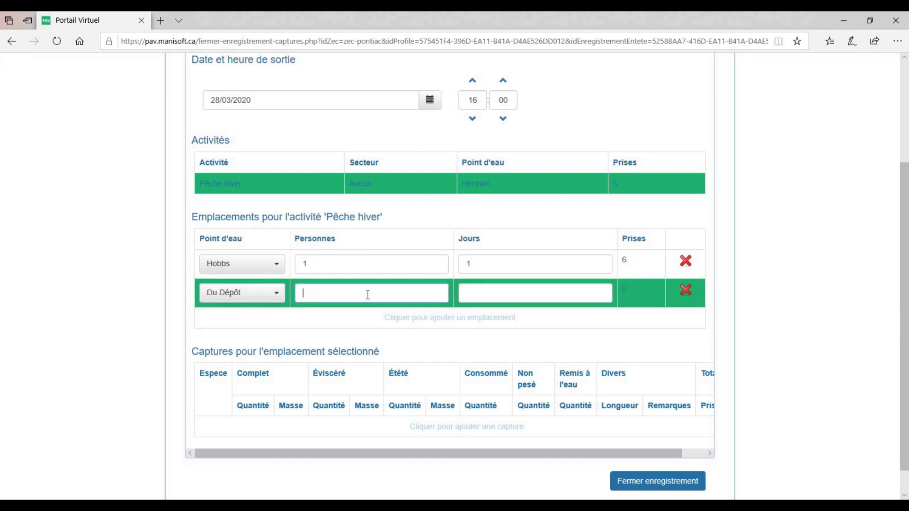
{"action": "type", "text": "1"}
{"action": "left_click", "coordinate": [506, 295]}
{"action": "type", "text": "1"}
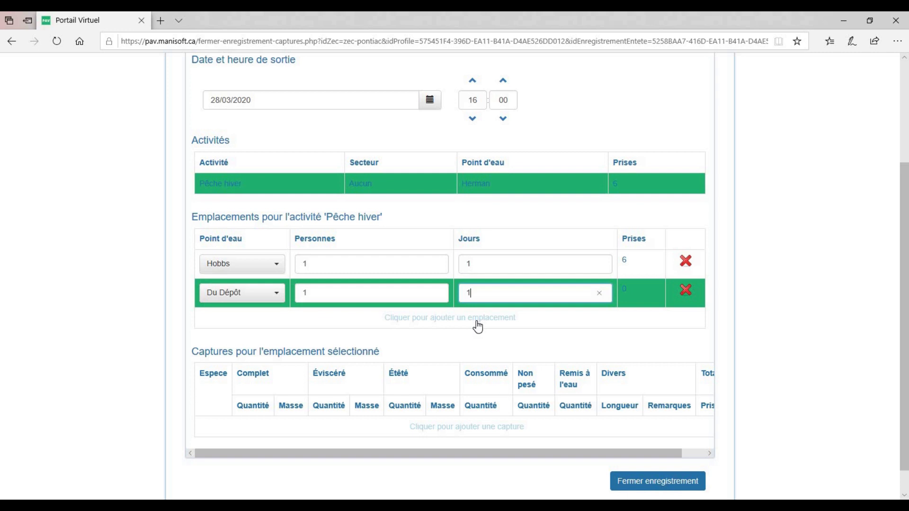
{"action": "scroll", "coordinate": [550, 282], "scroll_direction": "down", "scroll_amount": 1}
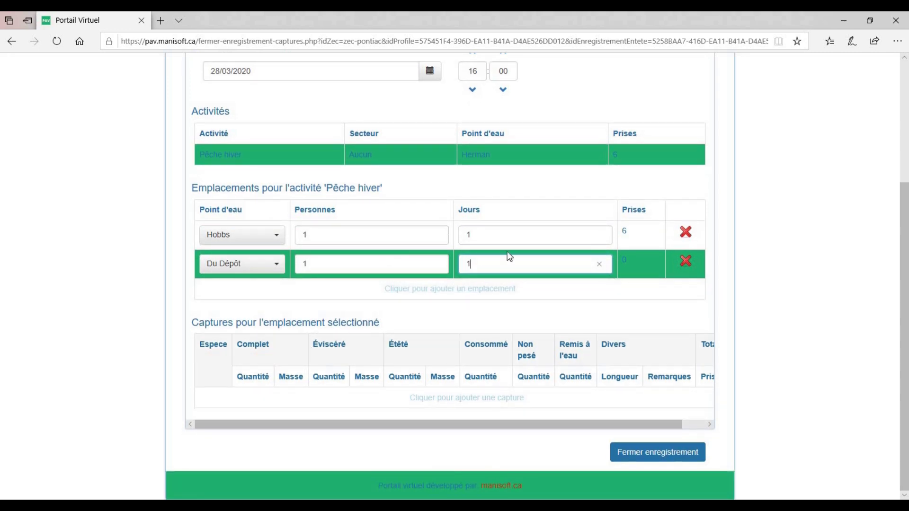
Step: Add a capture for the Du Dépôt location with the species Omble de fontaine and a whole (Complet) quantity of 2
{"action": "left_click", "coordinate": [646, 240]}
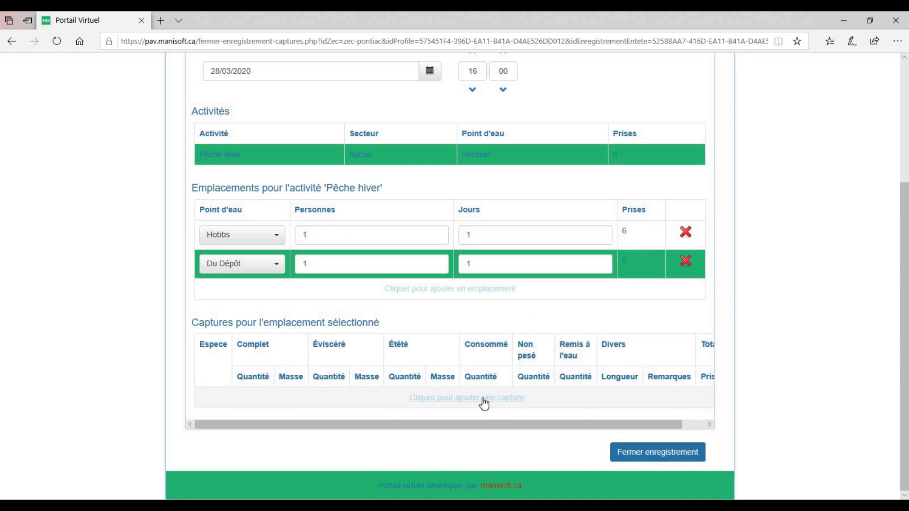
{"action": "left_click", "coordinate": [483, 397]}
{"action": "left_click", "coordinate": [229, 403]}
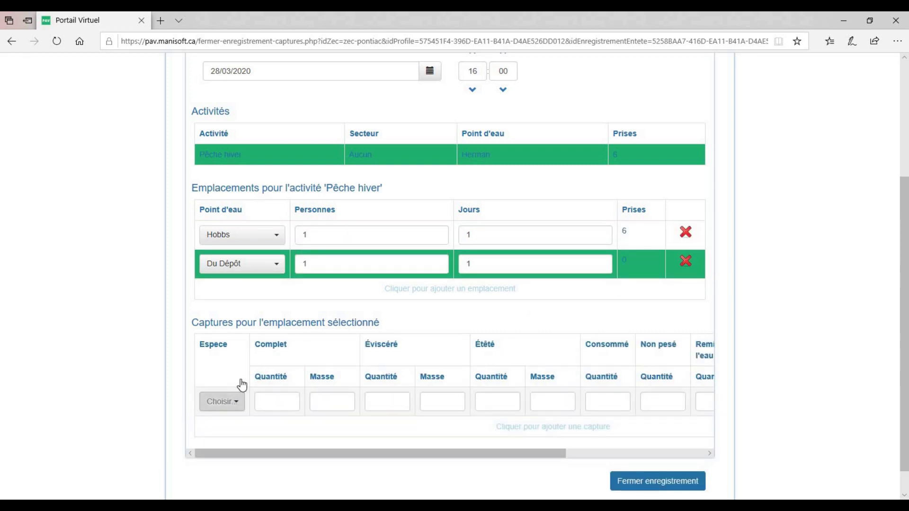
{"action": "scroll", "coordinate": [286, 368], "scroll_direction": "down", "scroll_amount": 2}
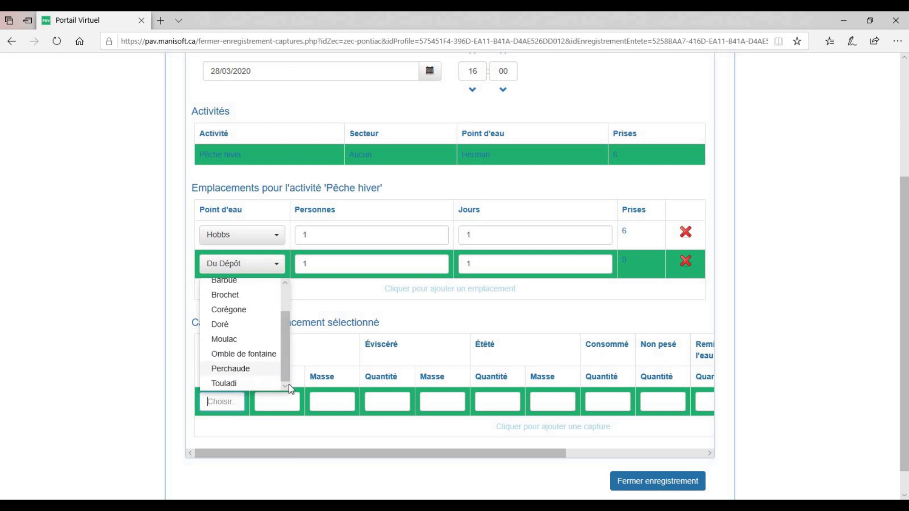
{"action": "left_click", "coordinate": [237, 353]}
{"action": "left_click", "coordinate": [339, 408]}
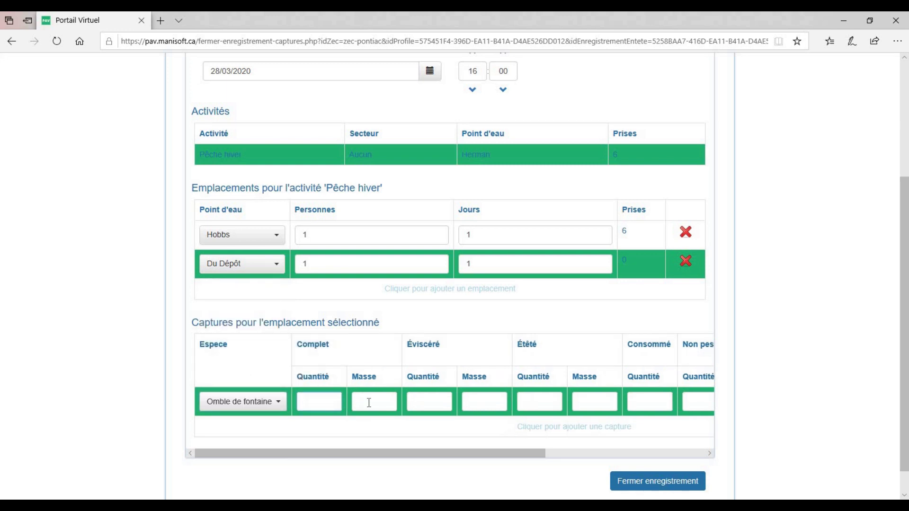
{"action": "type", "text": "2"}
Step: Check the remaining capture columns for Du Dépôt, close the registration and return to the list of open registrations
{"action": "left_click_drag", "start_coordinate": [487, 453], "coordinate": [592, 453]}
{"action": "scroll", "coordinate": [365, 374], "scroll_direction": "right", "scroll_amount": 2}
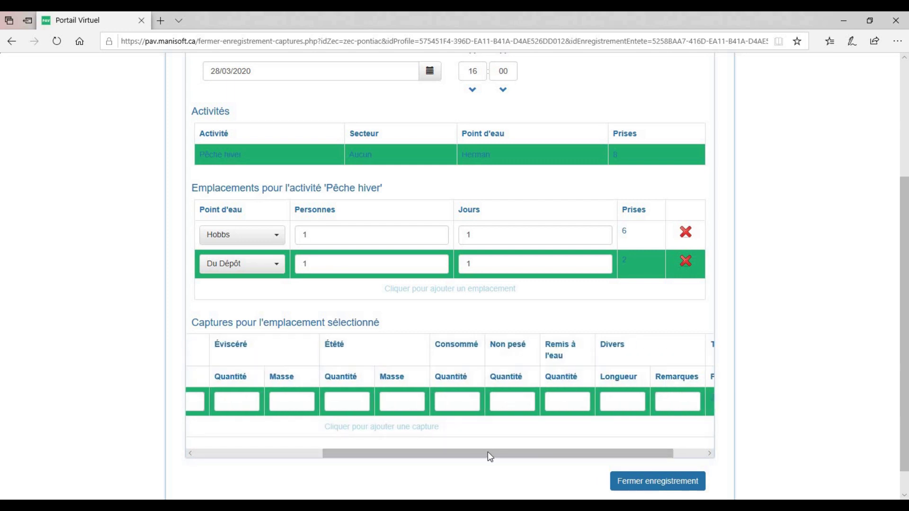
{"action": "scroll", "coordinate": [404, 458], "scroll_direction": "left", "scroll_amount": 5}
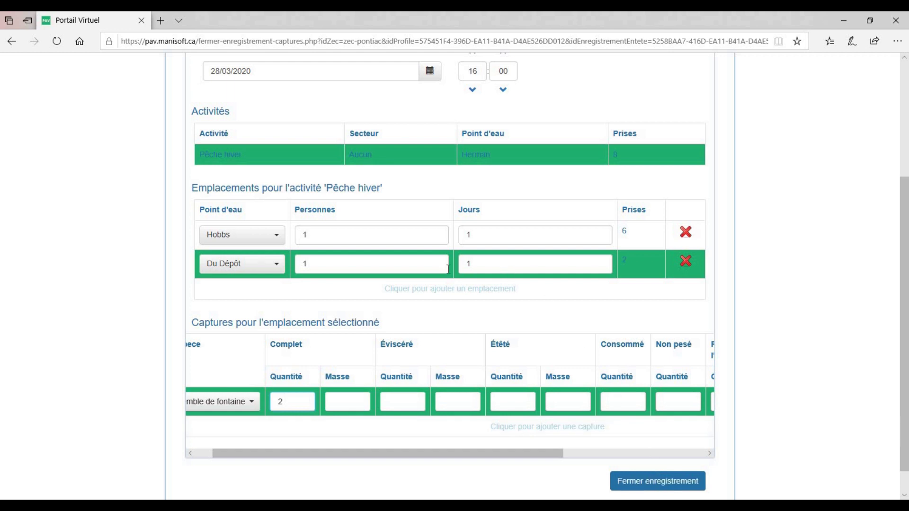
{"action": "left_click", "coordinate": [664, 486]}
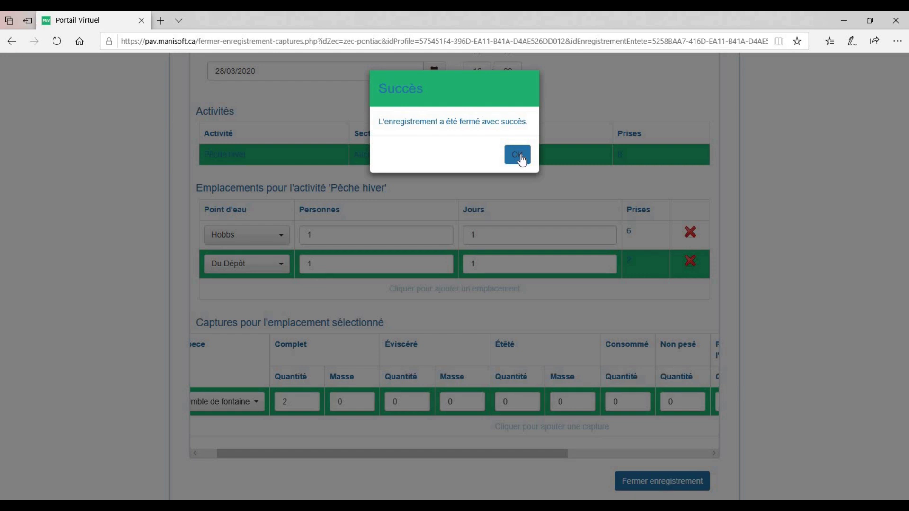
{"action": "left_click", "coordinate": [521, 155]}
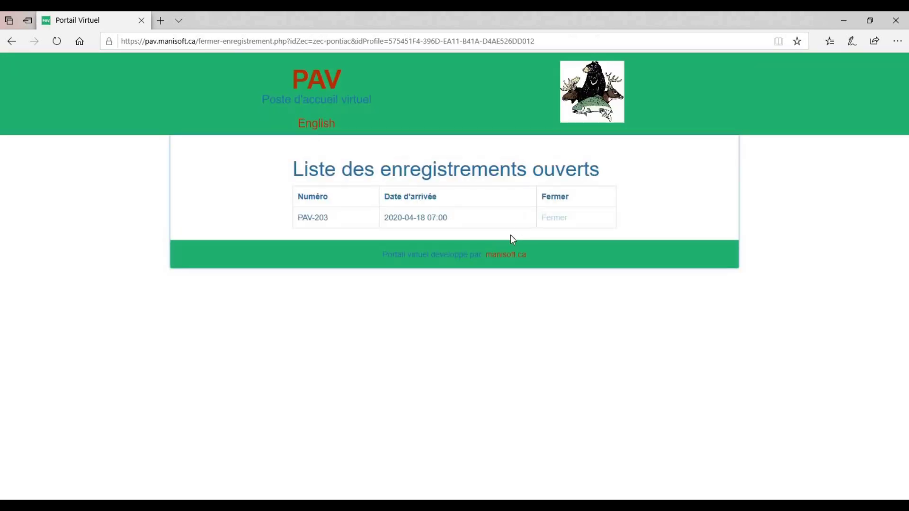